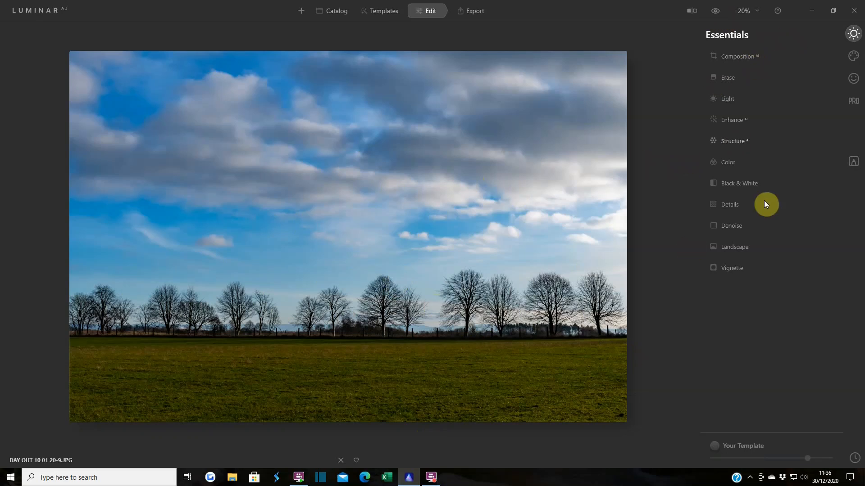
# Replace the photo's sky with the Dramatic Sunset 1 preset using Sky AI
pyautogui.click(854, 57)
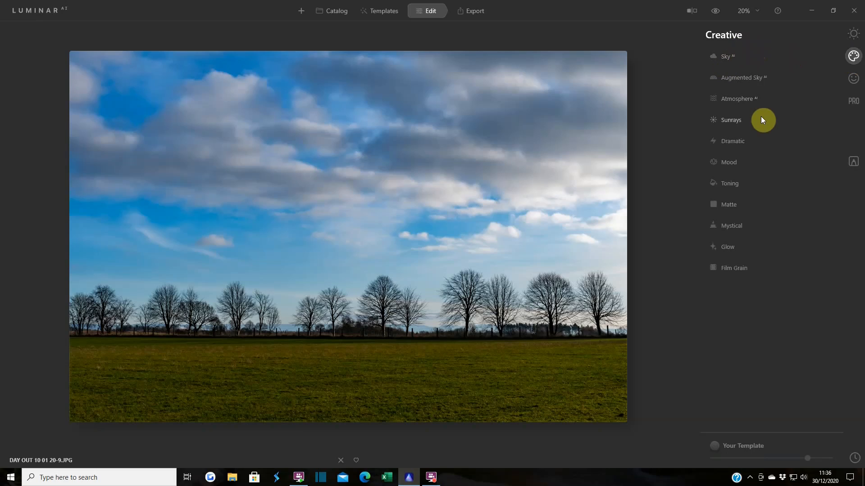
pyautogui.click(730, 60)
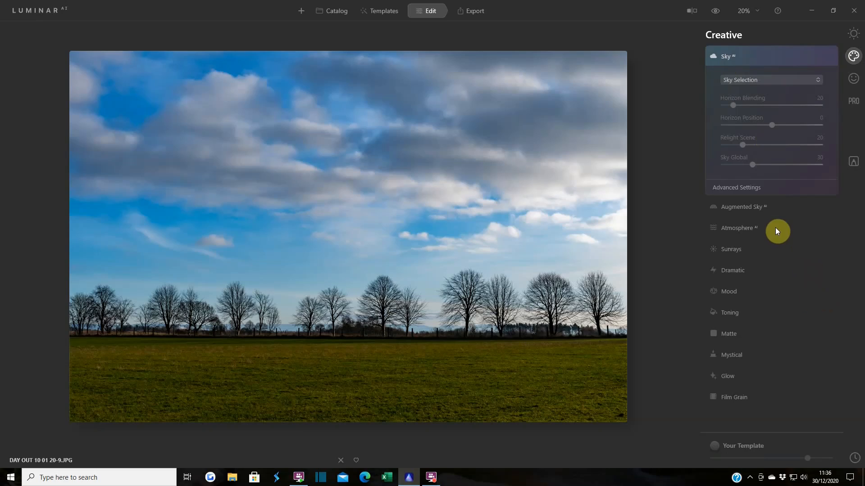
pyautogui.click(766, 81)
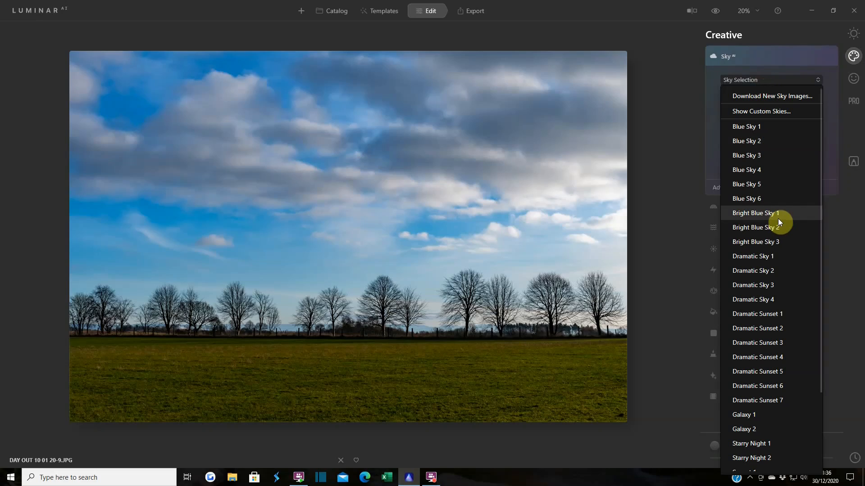
pyautogui.click(771, 315)
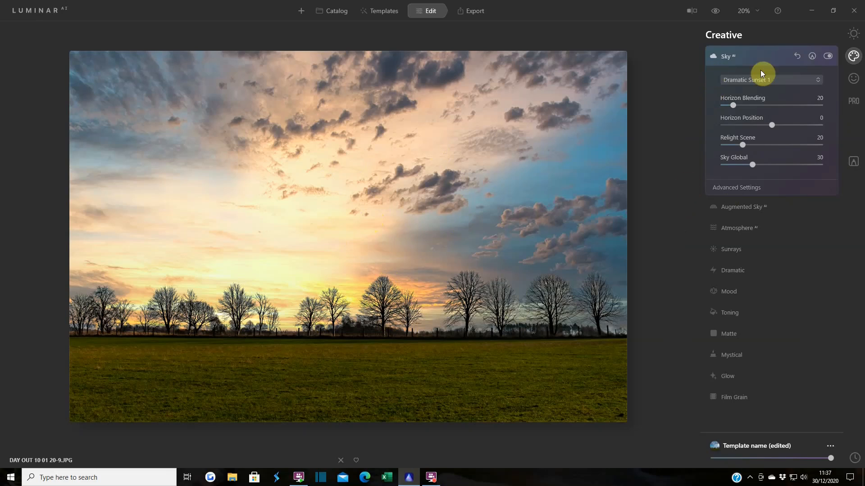
# Flip the replacement sky horizontally in the advanced Sky AI settings
pyautogui.click(748, 188)
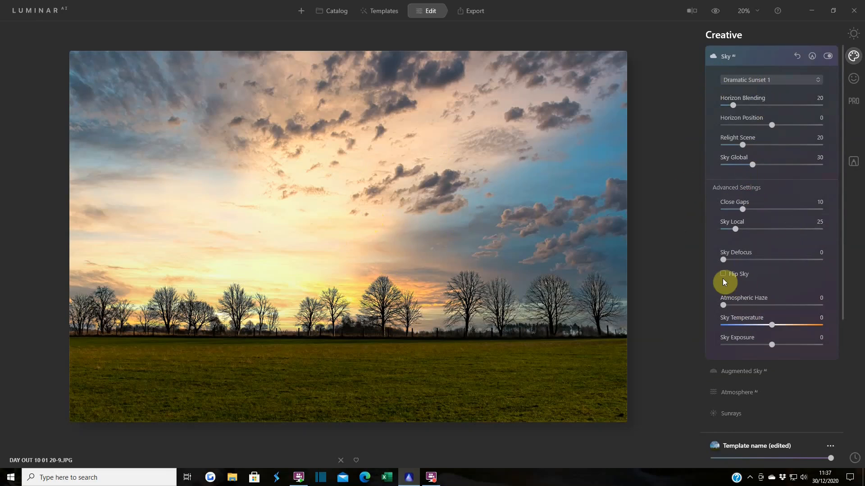
pyautogui.click(723, 274)
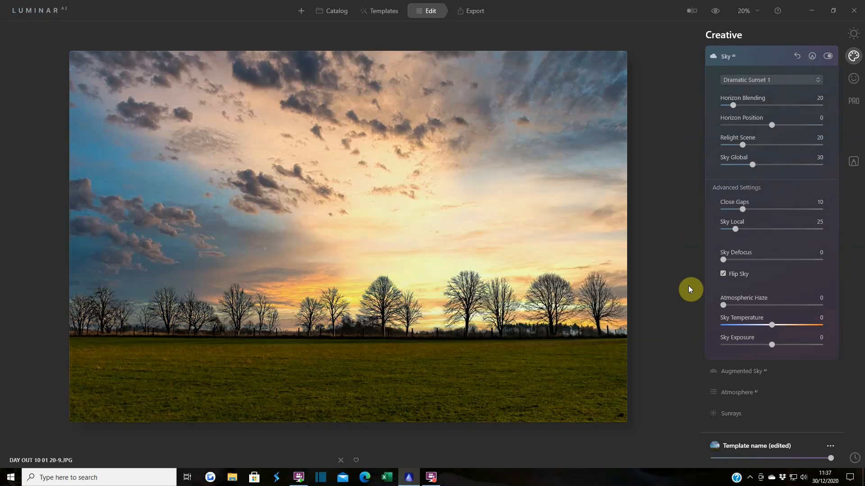
pyautogui.click(723, 274)
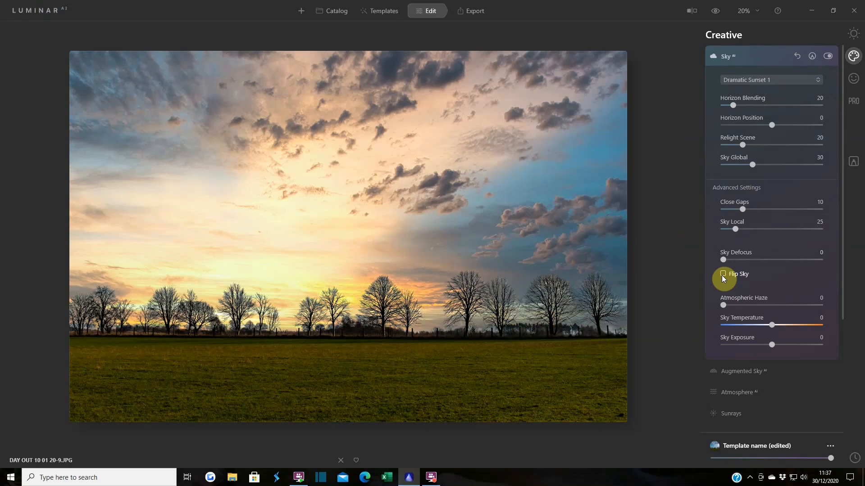
pyautogui.click(723, 275)
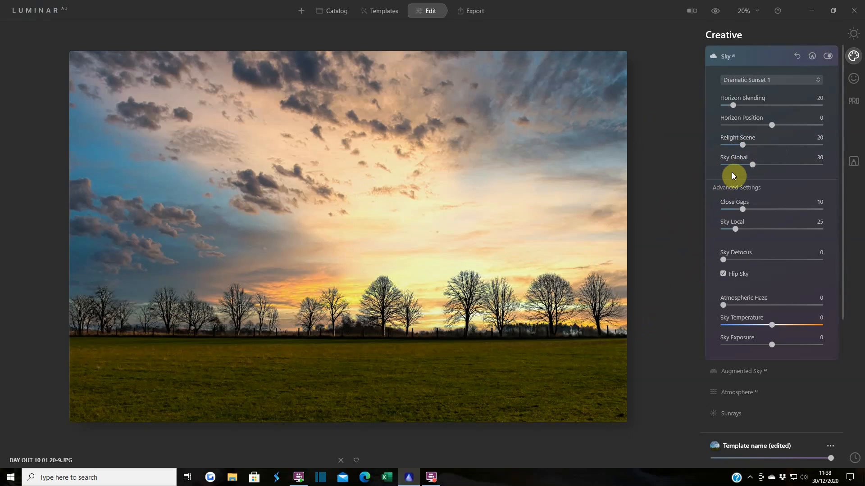
# Set Sky Global to 100 to improve the sky replacement around the tree branches
pyautogui.click(456, 294)
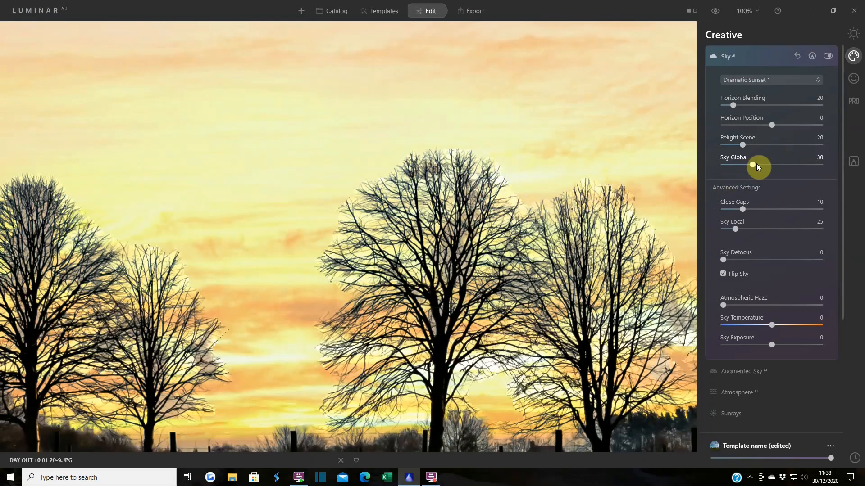
pyautogui.moveTo(758, 168); pyautogui.dragTo(828, 175)
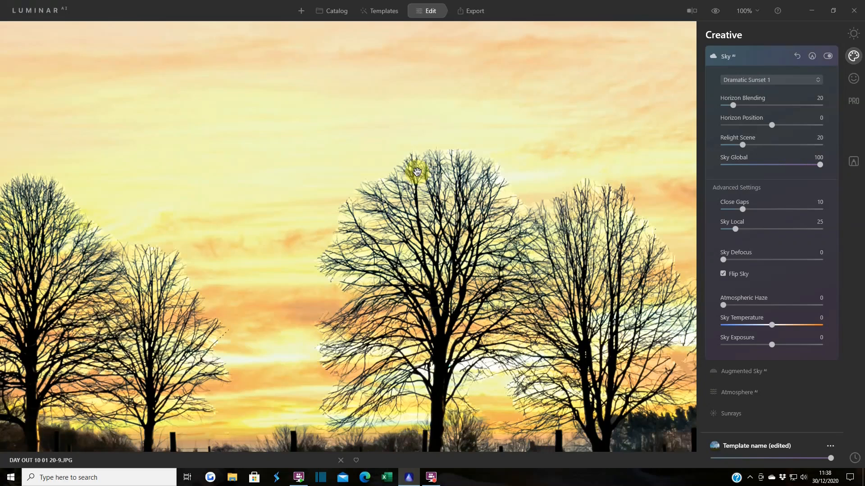
pyautogui.click(405, 227)
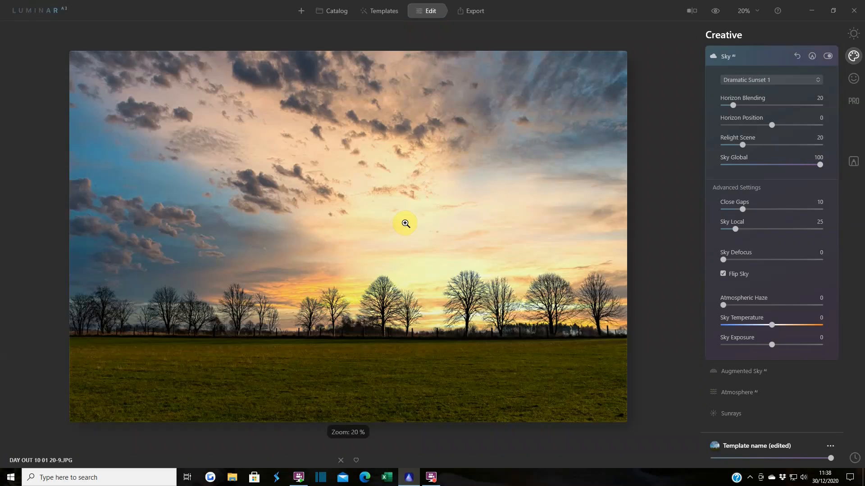
# Set Close Gaps to 36 and Sky Local to 96 to refine the sky between the branches
pyautogui.click(391, 308)
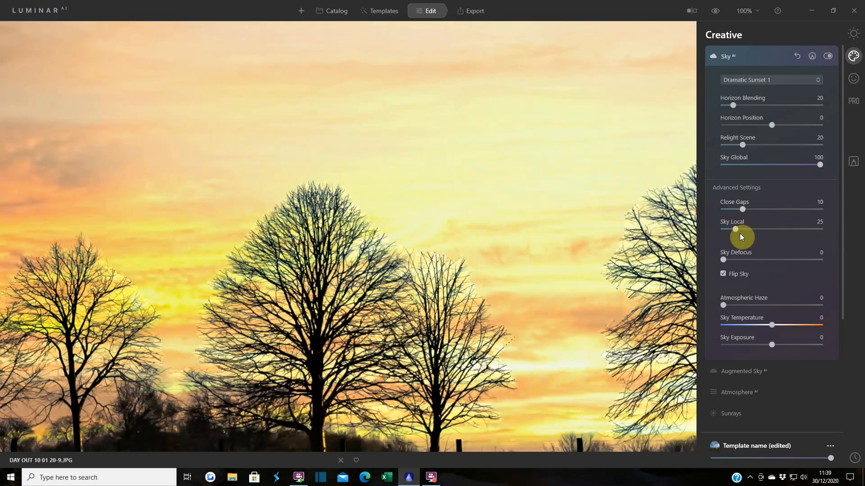
pyautogui.moveTo(743, 209); pyautogui.dragTo(769, 210)
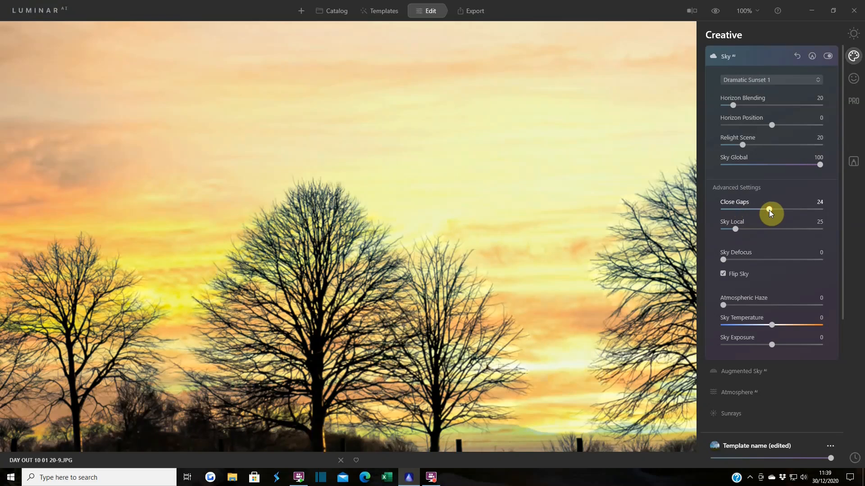
pyautogui.moveTo(792, 211); pyautogui.dragTo(793, 211)
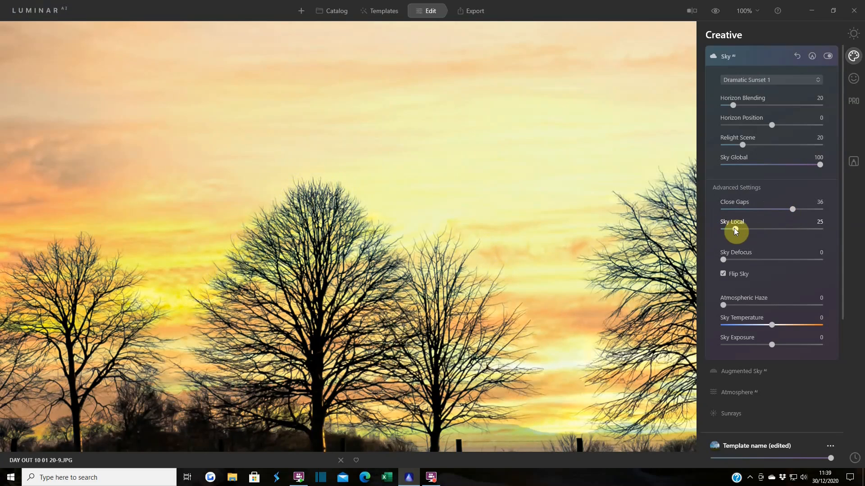
pyautogui.moveTo(739, 230); pyautogui.dragTo(769, 234)
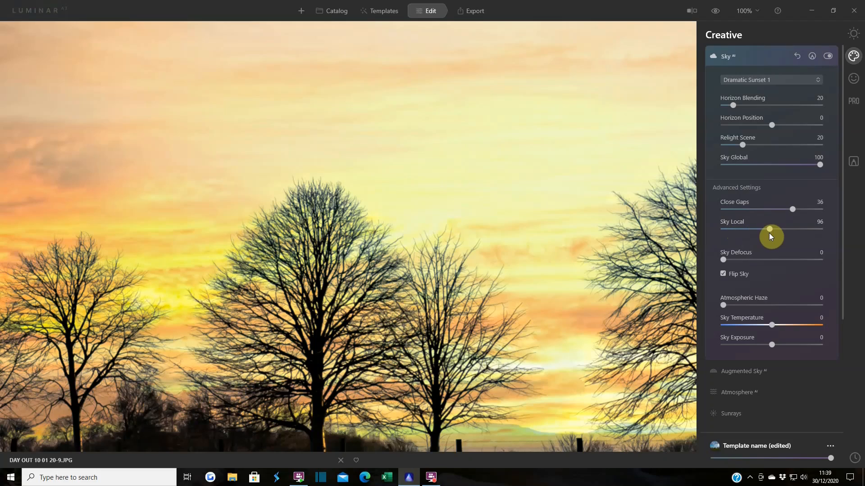
# Examine the sky blending around the branches and horizon along the whole tree line at 100% zoom
pyautogui.moveTo(491, 270); pyautogui.dragTo(79, 203)
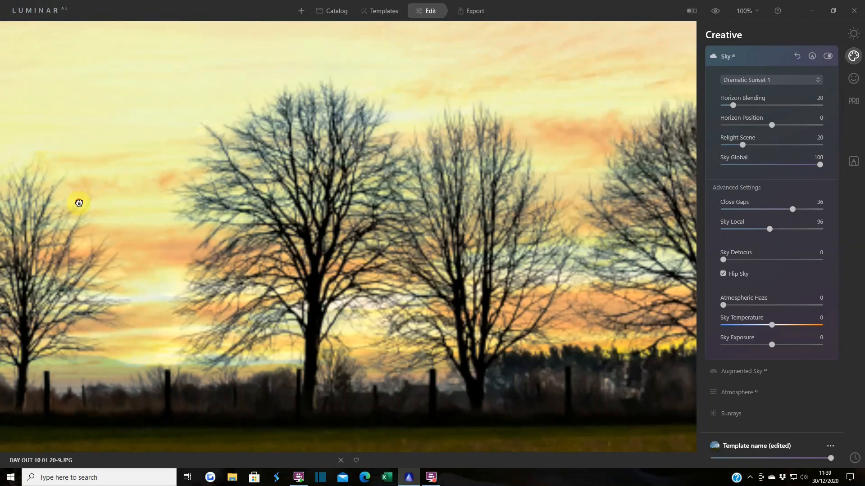
pyautogui.moveTo(495, 253); pyautogui.dragTo(174, 239)
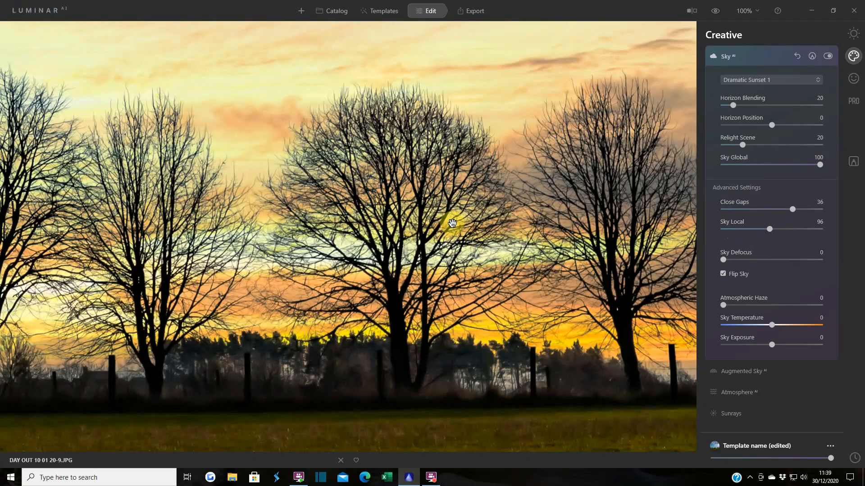
pyautogui.moveTo(452, 223); pyautogui.dragTo(201, 272)
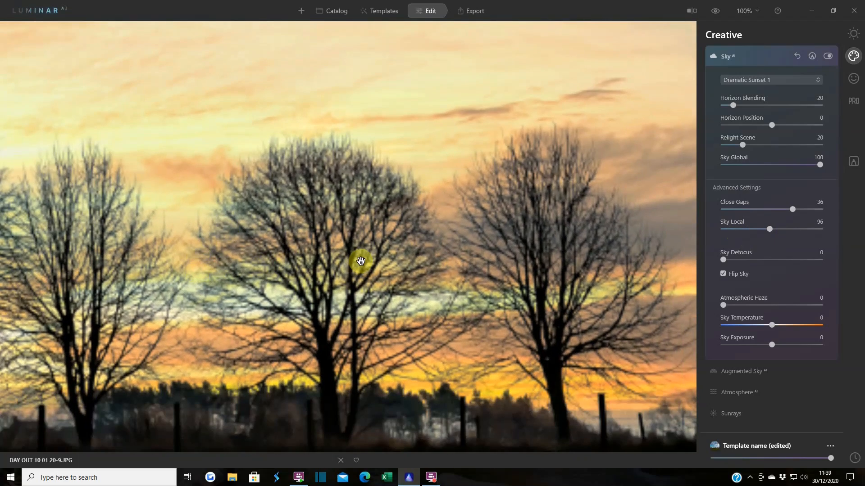
pyautogui.moveTo(289, 243); pyautogui.dragTo(605, 242)
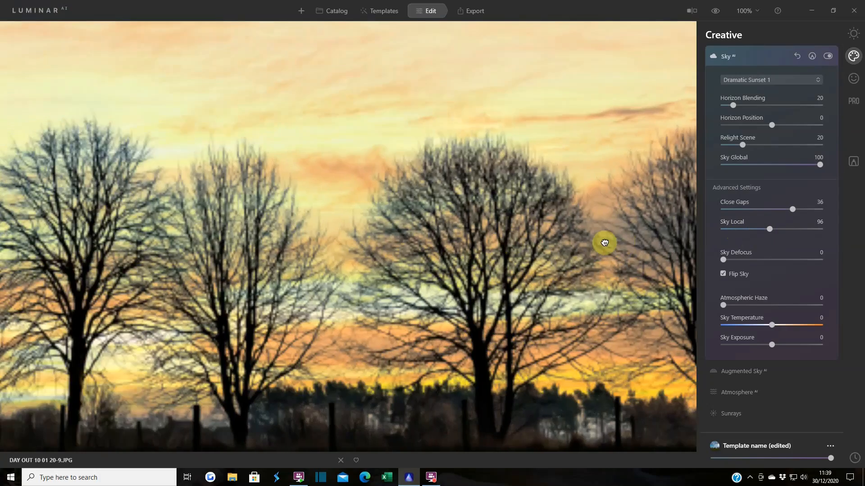
pyautogui.moveTo(285, 252); pyautogui.dragTo(647, 191)
pyautogui.moveTo(362, 225); pyautogui.dragTo(615, 234)
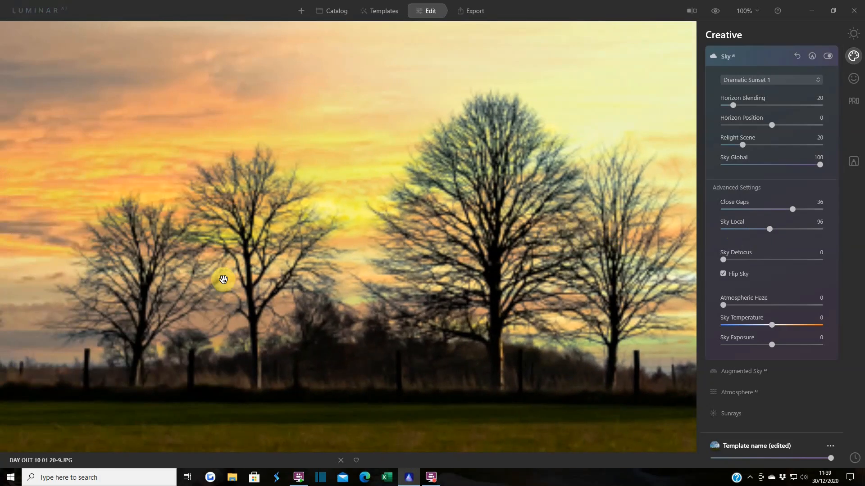
pyautogui.moveTo(224, 280); pyautogui.dragTo(550, 286)
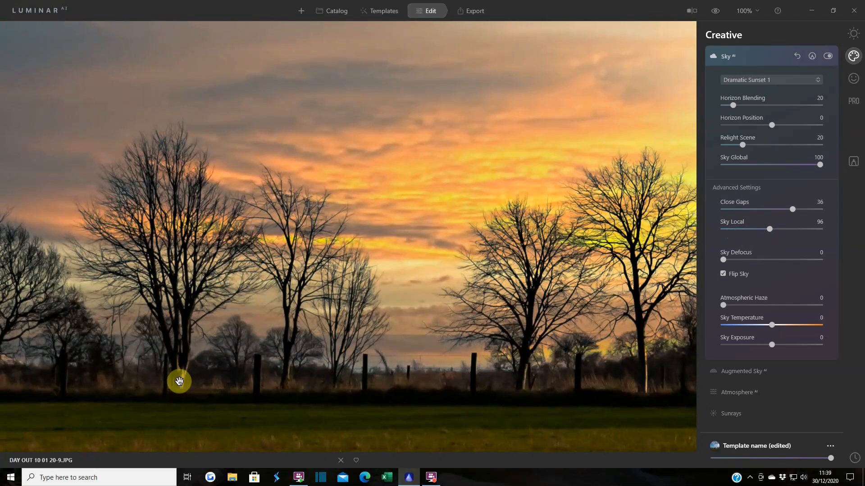
pyautogui.click(375, 241)
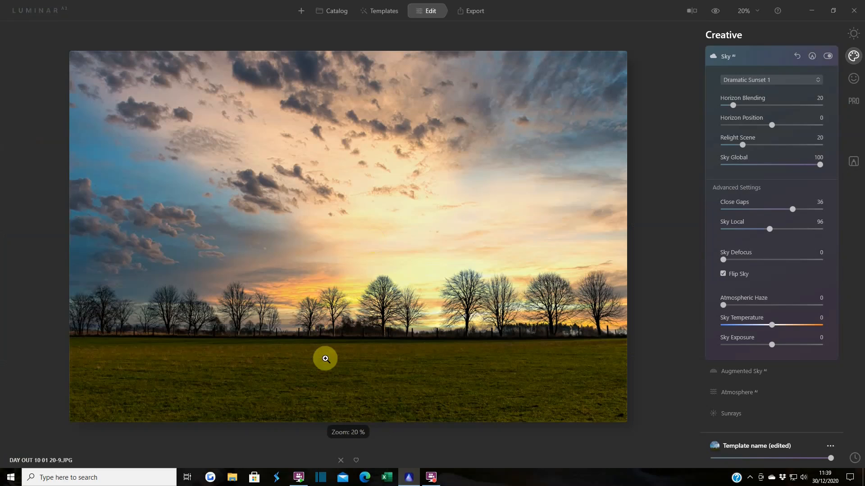
pyautogui.click(348, 324)
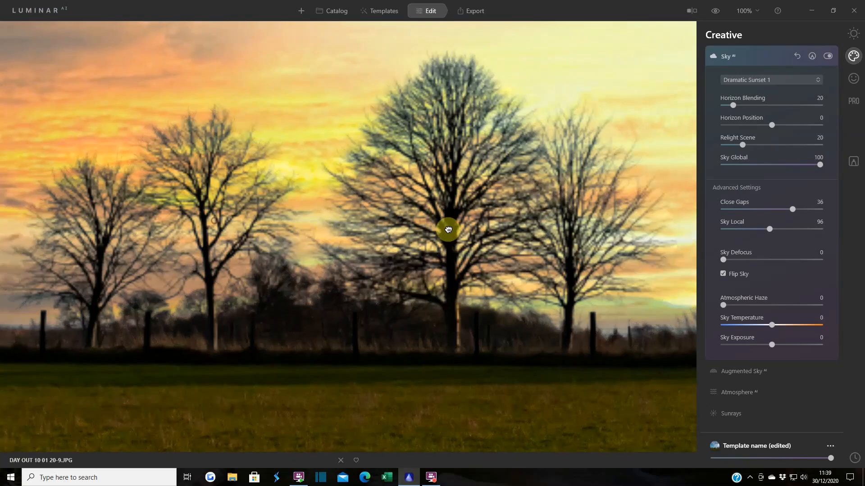
pyautogui.click(448, 228)
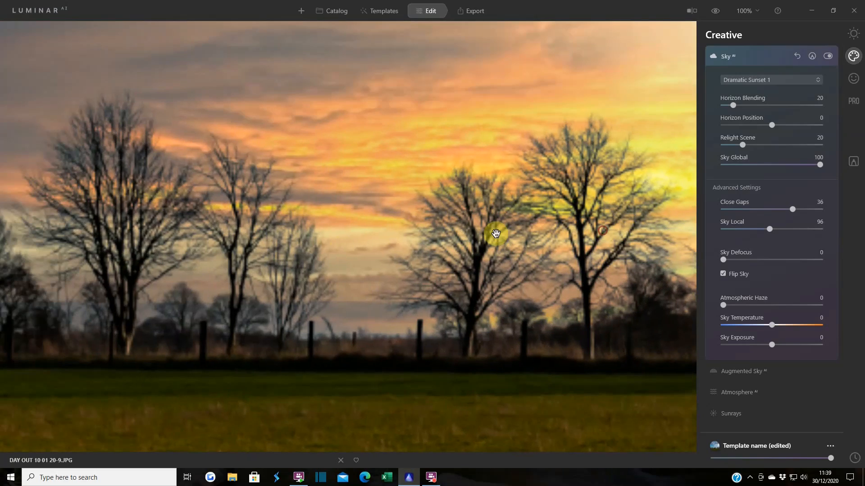
pyautogui.click(500, 263)
pyautogui.moveTo(500, 262); pyautogui.dragTo(517, 265)
pyautogui.moveTo(253, 260); pyautogui.dragTo(628, 258)
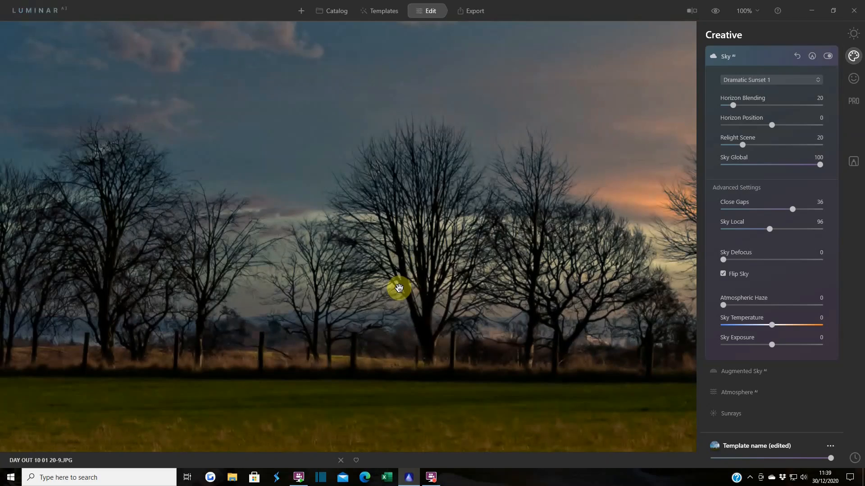
pyautogui.moveTo(189, 258); pyautogui.dragTo(505, 268)
pyautogui.moveTo(580, 261); pyautogui.dragTo(181, 252)
pyautogui.moveTo(536, 241); pyautogui.dragTo(290, 272)
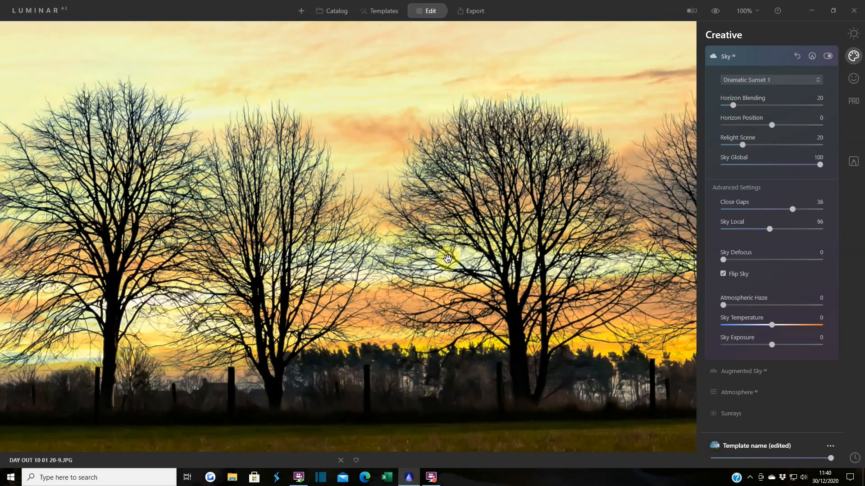
pyautogui.click(522, 262)
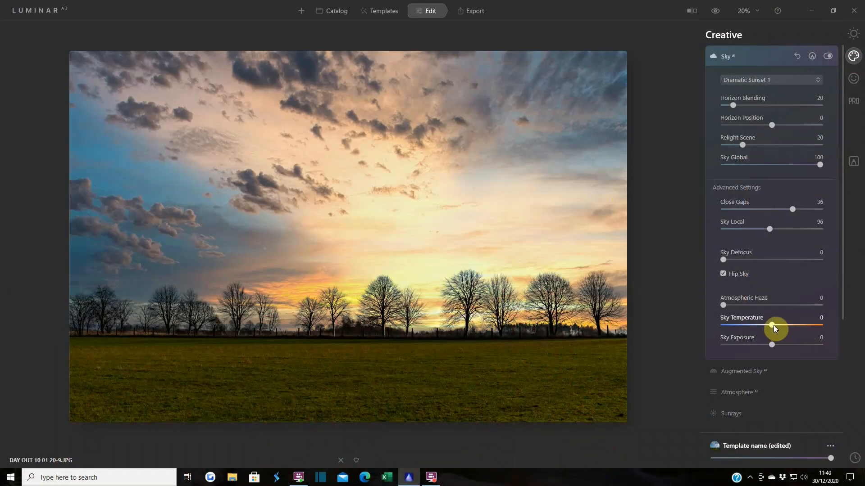
# Warm the new sky with a Sky Temperature of 36 and soften it with a Sky Defocus of 1
pyautogui.moveTo(775, 325); pyautogui.dragTo(788, 327)
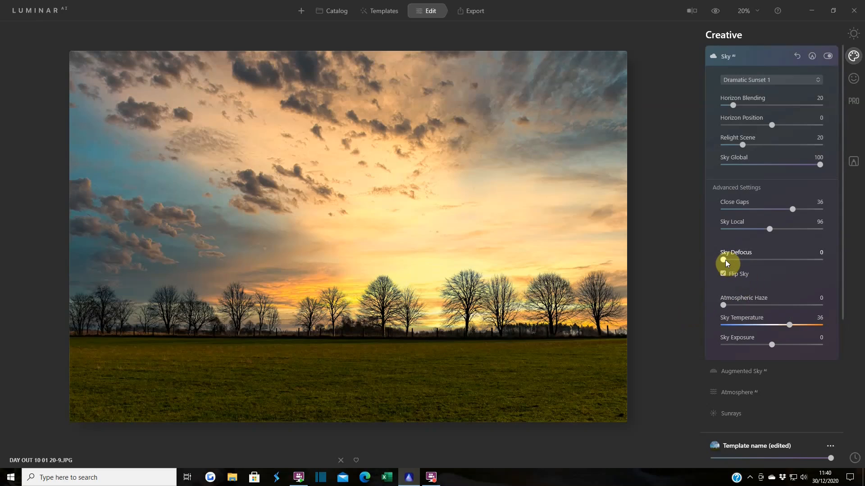
pyautogui.moveTo(725, 261); pyautogui.dragTo(730, 261)
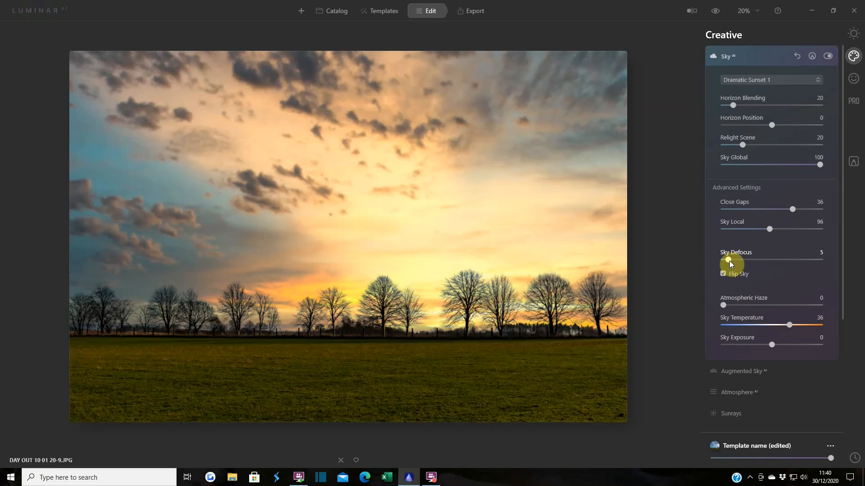
pyautogui.moveTo(727, 262); pyautogui.dragTo(726, 261)
pyautogui.moveTo(726, 261); pyautogui.dragTo(725, 261)
# Darken the replacement sky by setting Sky Exposure to -23
pyautogui.moveTo(771, 344); pyautogui.dragTo(760, 345)
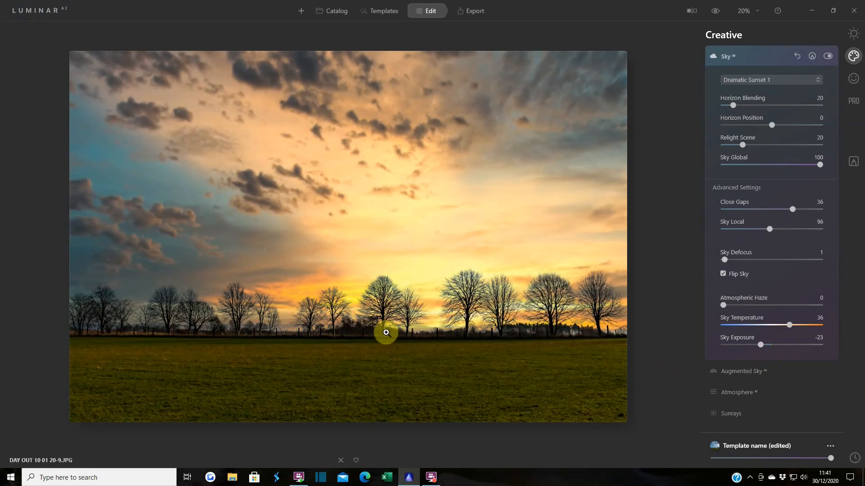
pyautogui.click(386, 333)
pyautogui.moveTo(384, 373); pyautogui.dragTo(309, 338)
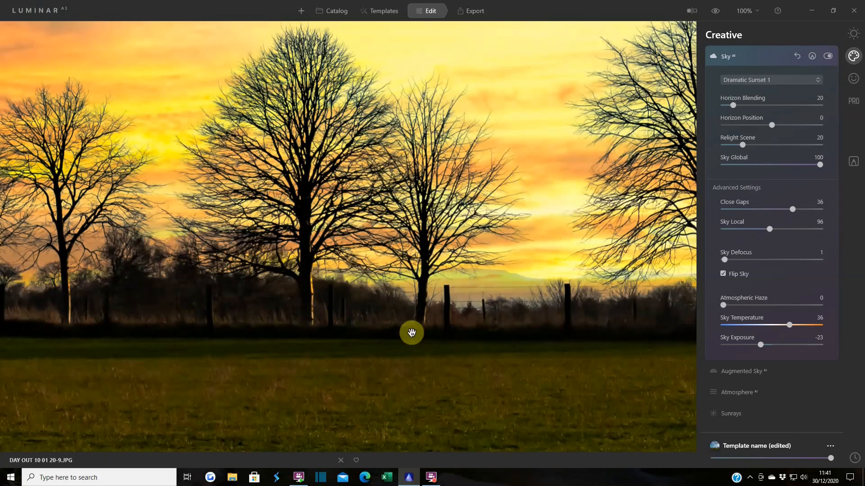
pyautogui.moveTo(404, 254); pyautogui.dragTo(403, 253)
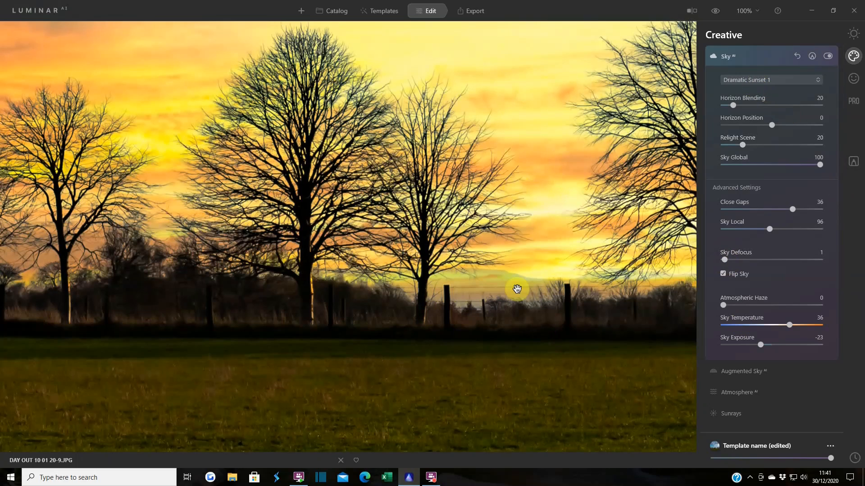
pyautogui.click(381, 324)
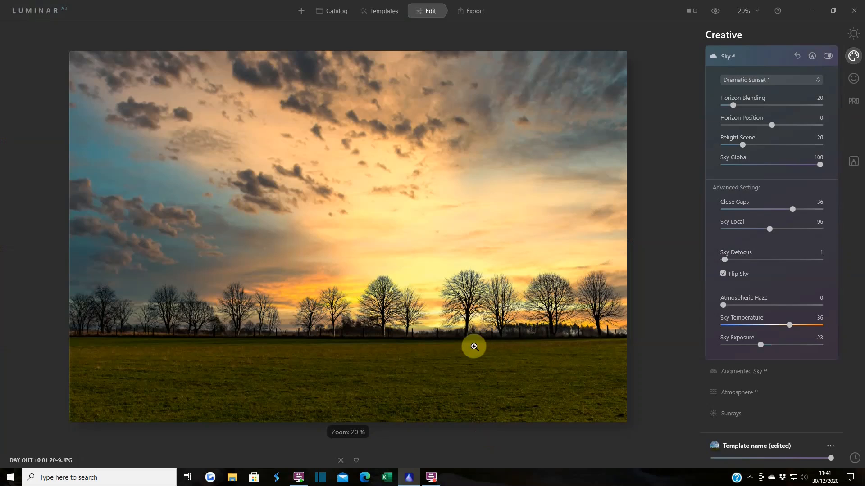
# Darken the photo's light with Exposure -0.51, Smart Contrast -7, Highlights -29 and Shadows -18
pyautogui.click(854, 34)
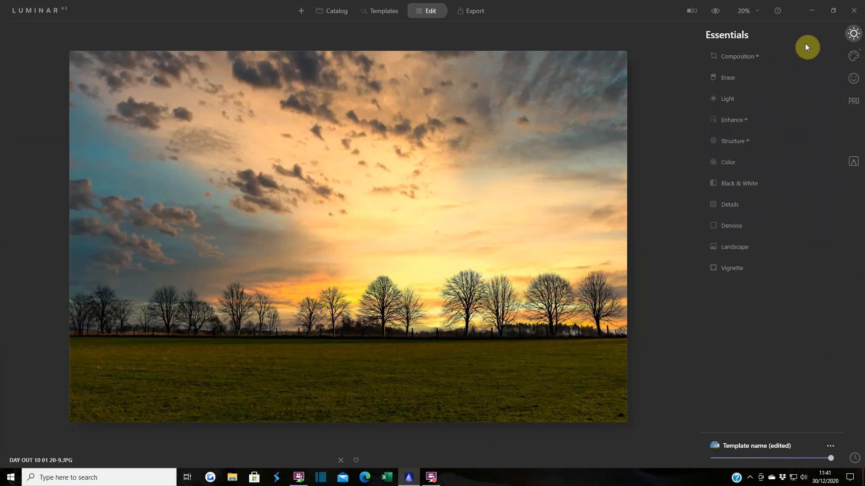
pyautogui.click(729, 99)
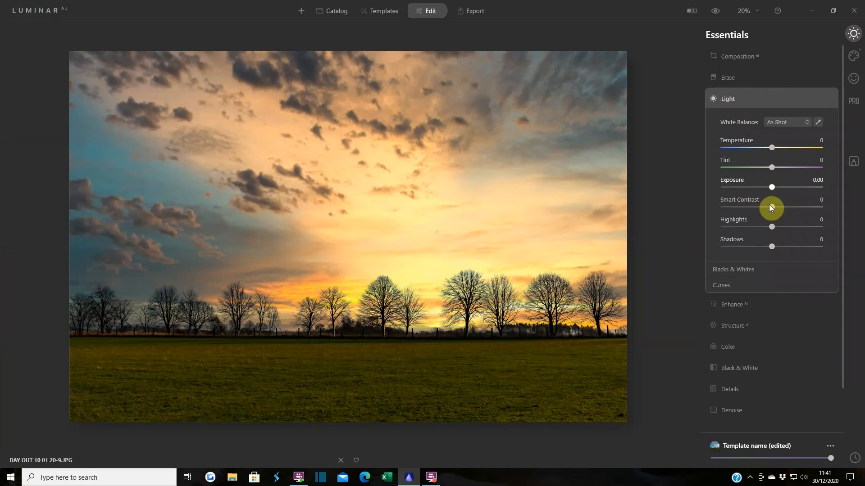
pyautogui.moveTo(771, 188); pyautogui.dragTo(766, 189)
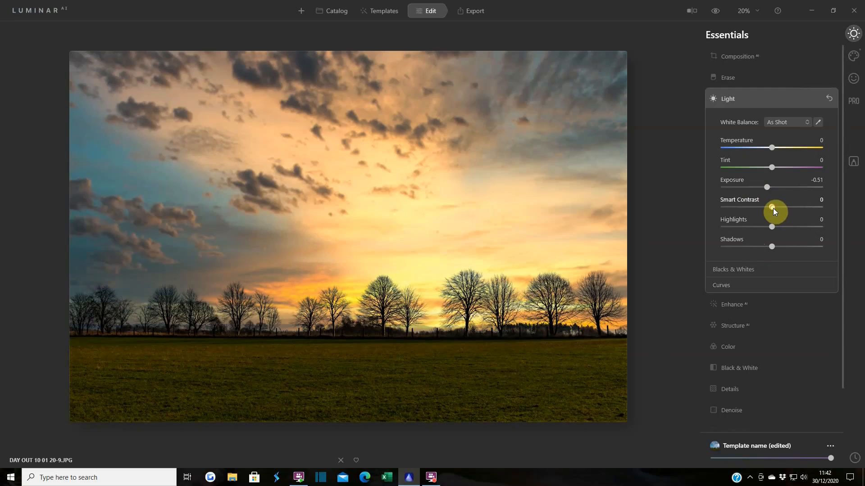
pyautogui.moveTo(769, 208); pyautogui.dragTo(759, 230)
pyautogui.moveTo(771, 250); pyautogui.dragTo(763, 252)
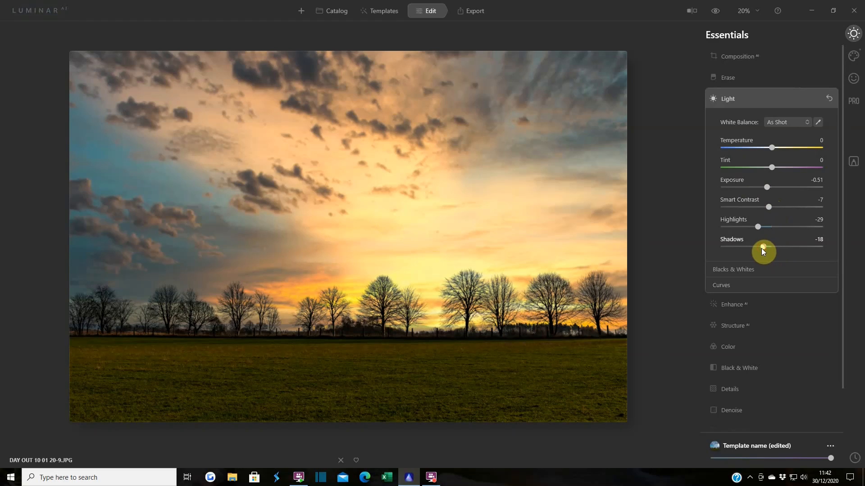
# Warm the whole photo by setting the Light tool's Temperature to 57
pyautogui.moveTo(771, 147); pyautogui.dragTo(770, 147)
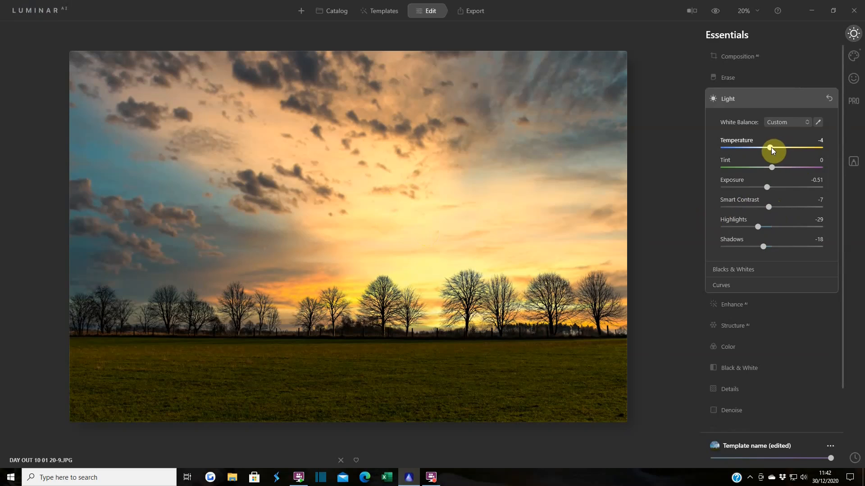
pyautogui.moveTo(771, 148); pyautogui.dragTo(794, 149)
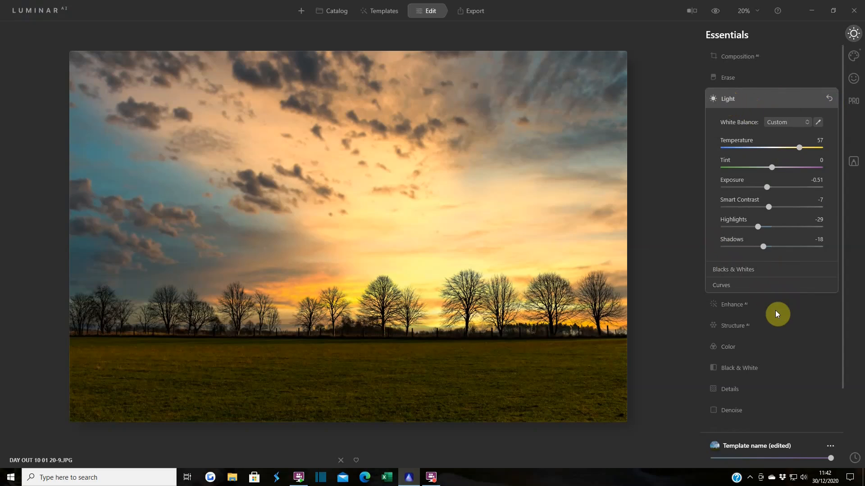
pyautogui.click(733, 102)
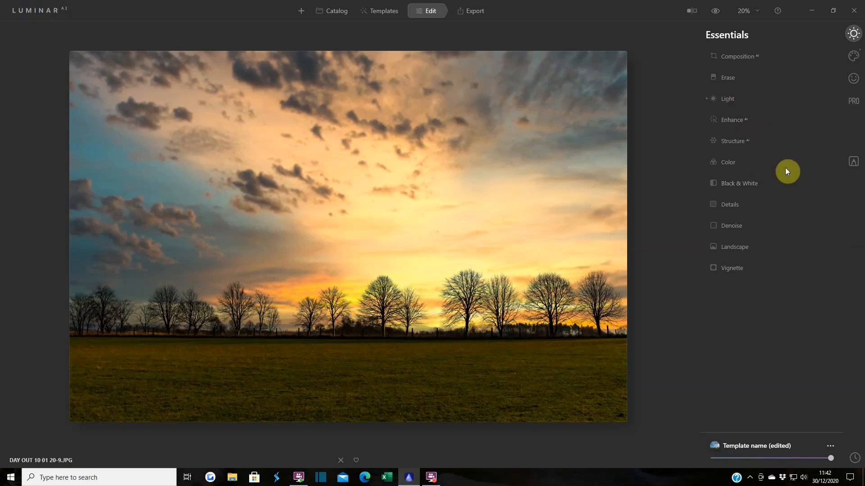
# Enhance the photo with an Accent of 6 and a Sky Enhancer of about 40
pyautogui.click(738, 120)
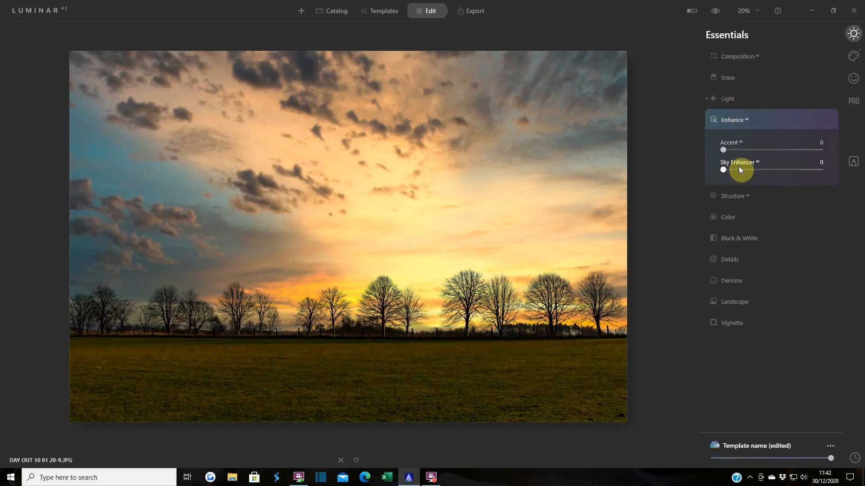
pyautogui.moveTo(723, 150); pyautogui.dragTo(729, 149)
pyautogui.moveTo(727, 171); pyautogui.dragTo(757, 173)
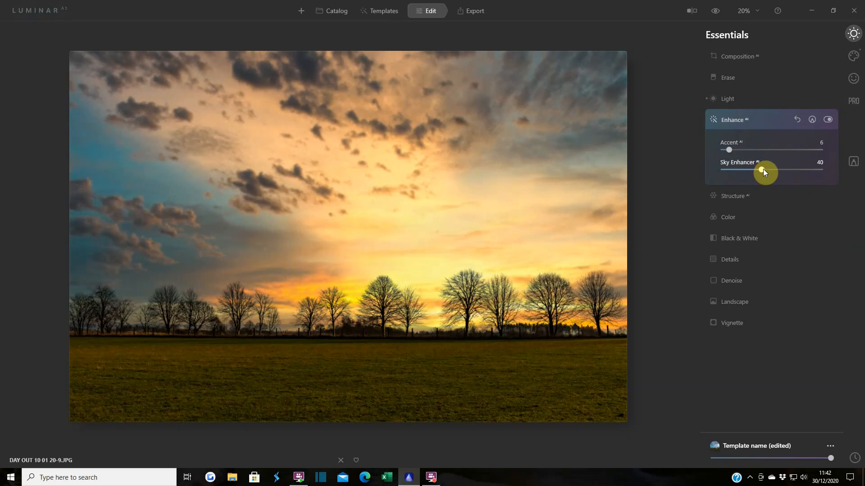
pyautogui.click(736, 120)
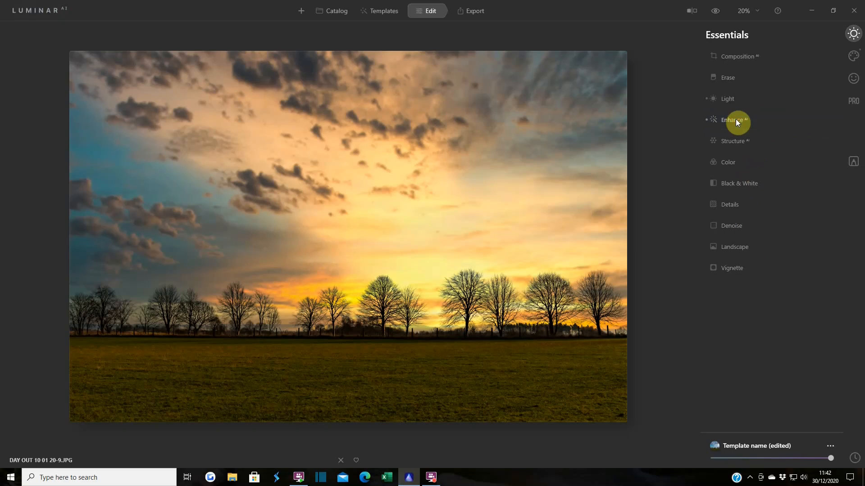
# Boost the colors with a Vibrance of 45 and set Remove Color Cast to 7
pyautogui.click(729, 162)
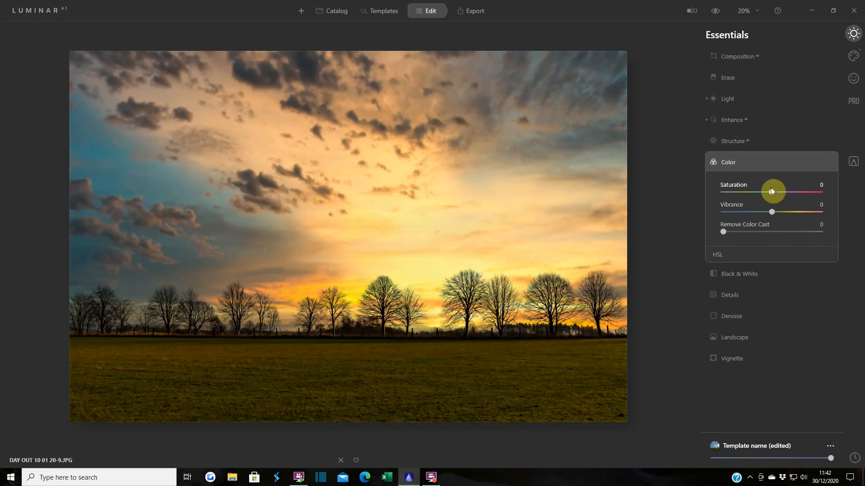
pyautogui.moveTo(772, 212); pyautogui.dragTo(782, 213)
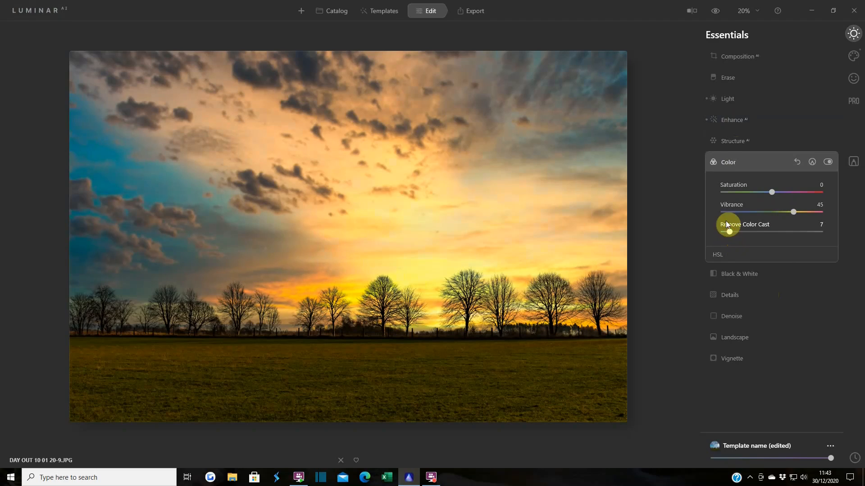
pyautogui.click(726, 163)
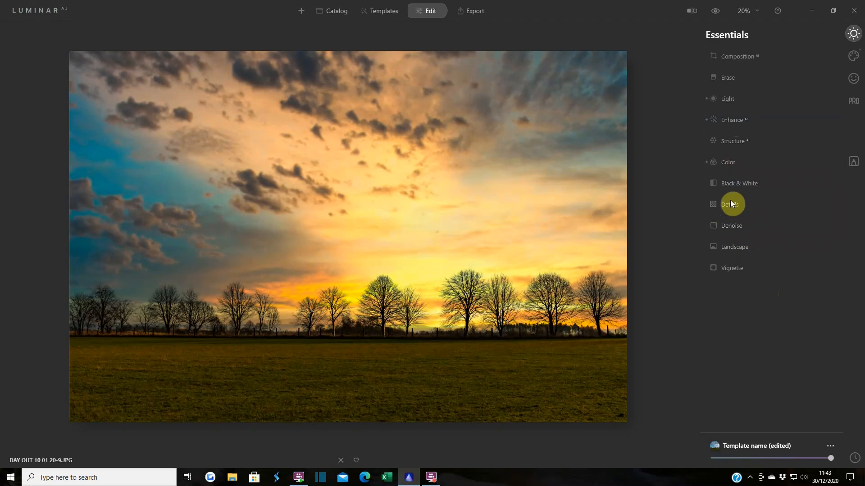
# Raise the photo's Small Details slightly and leave the Denoise settings at zero
pyautogui.click(728, 206)
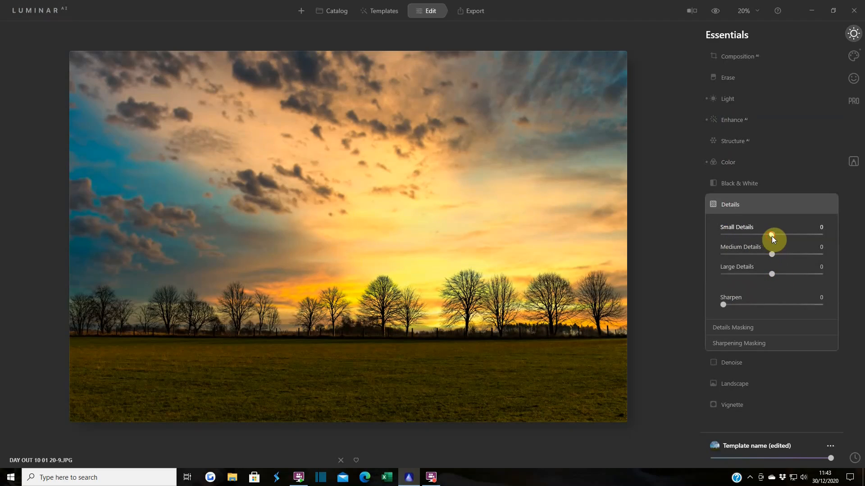
pyautogui.moveTo(775, 236); pyautogui.dragTo(774, 238)
pyautogui.click(731, 363)
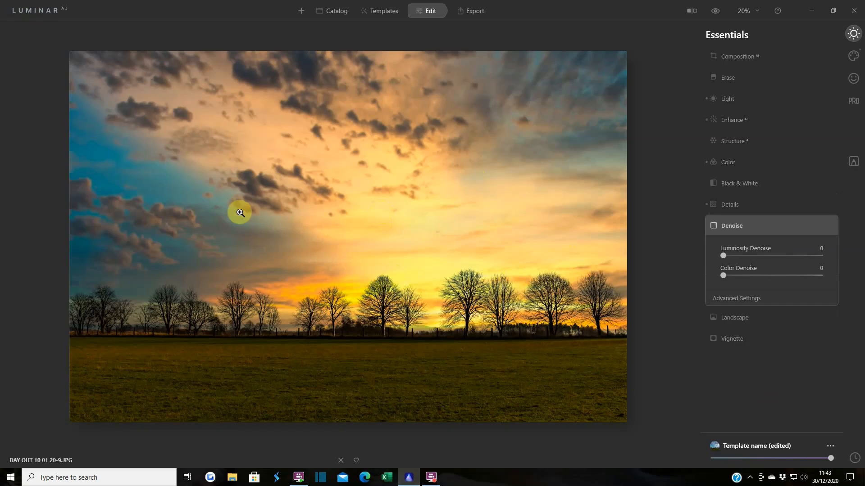
pyautogui.click(731, 227)
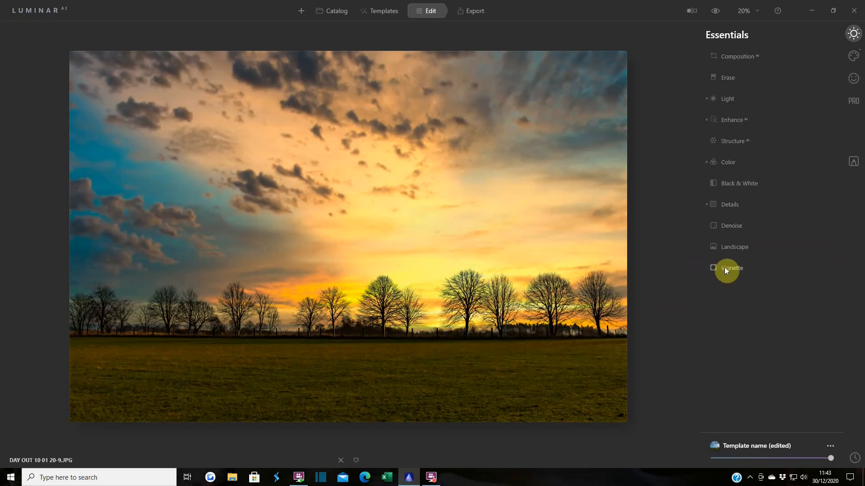
# Add a warm glow to the landscape by setting Golden Hour to 25
pyautogui.click(736, 248)
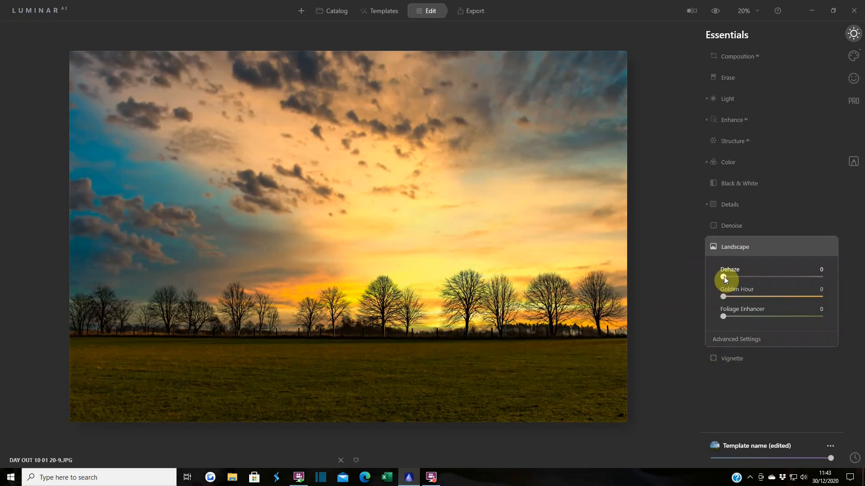
pyautogui.moveTo(724, 299); pyautogui.dragTo(747, 299)
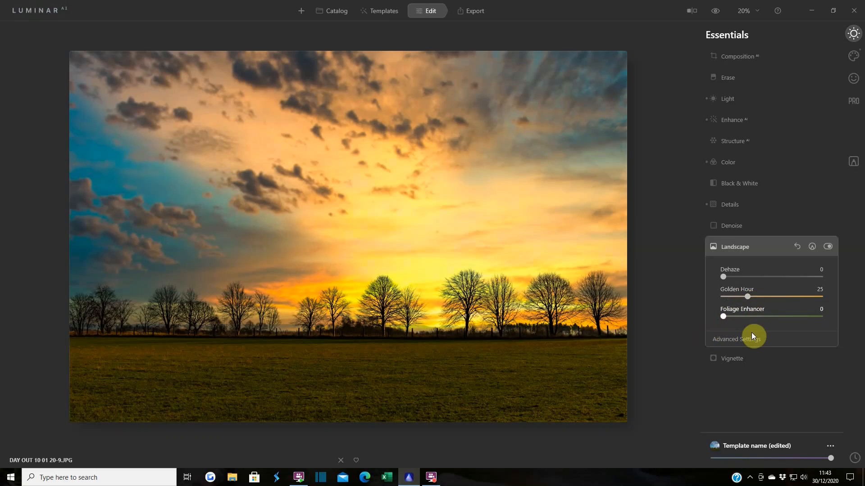
pyautogui.click(733, 246)
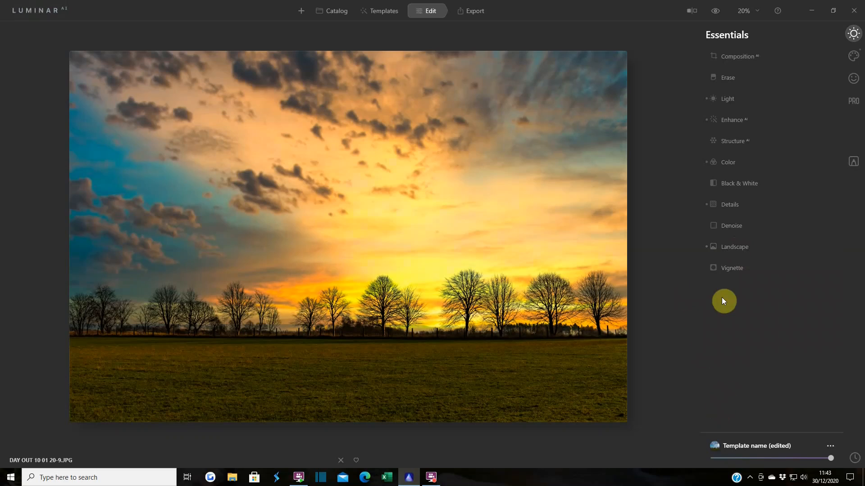
# Apply the Dramatic effect at full strength as a trial, then reduce its Amount to 16
pyautogui.click(853, 56)
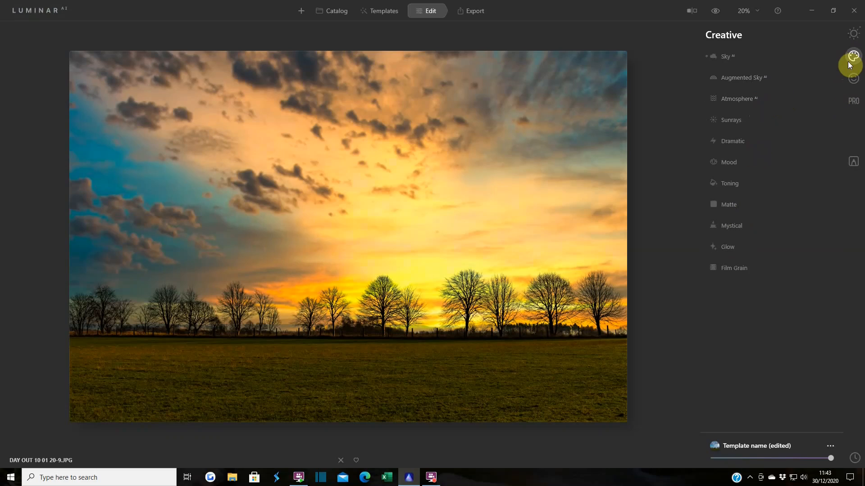
pyautogui.click(731, 141)
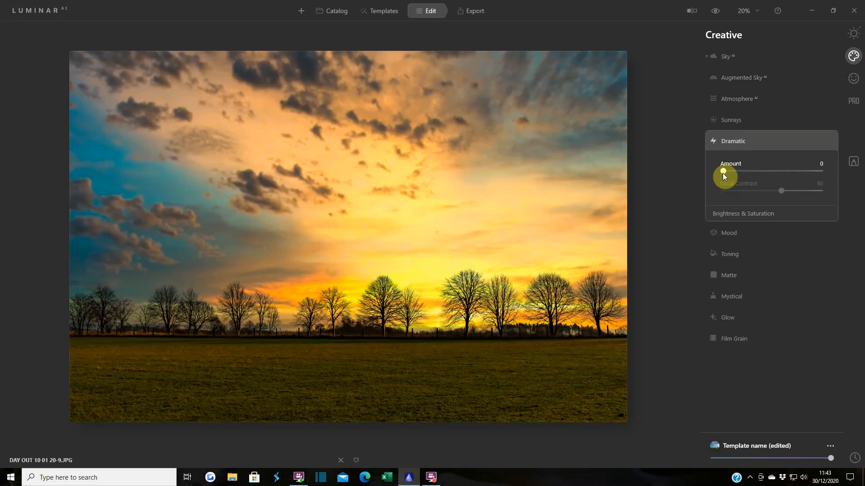
pyautogui.moveTo(723, 172); pyautogui.dragTo(832, 176)
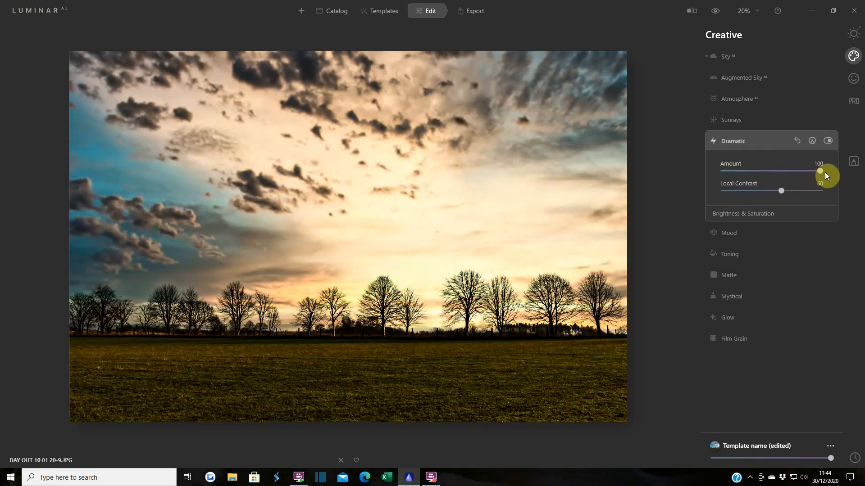
pyautogui.moveTo(820, 171)
pyautogui.mouseDown()
pyautogui.moveTo(750, 171)
pyautogui.moveTo(829, 177)
pyautogui.mouseUp()
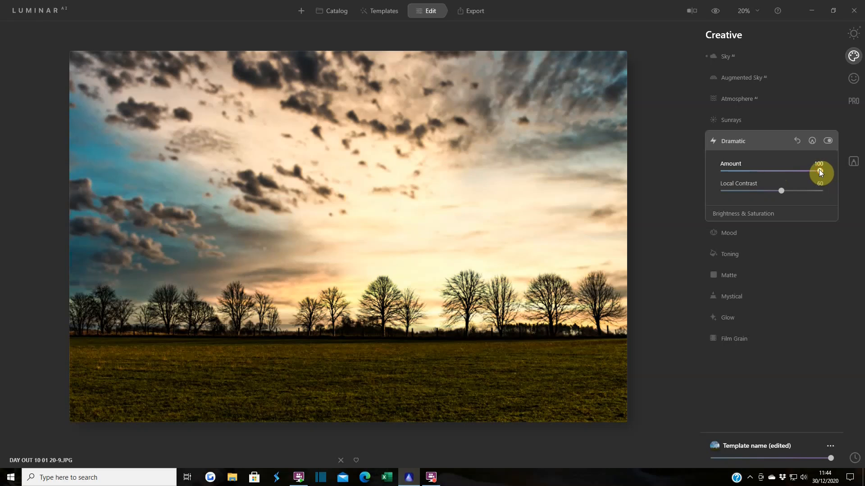
pyautogui.moveTo(819, 171); pyautogui.dragTo(724, 171)
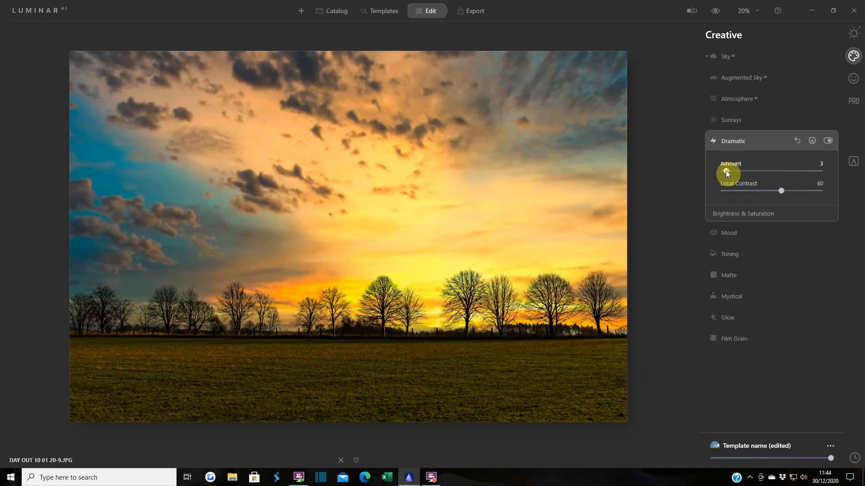
pyautogui.moveTo(725, 171); pyautogui.dragTo(738, 177)
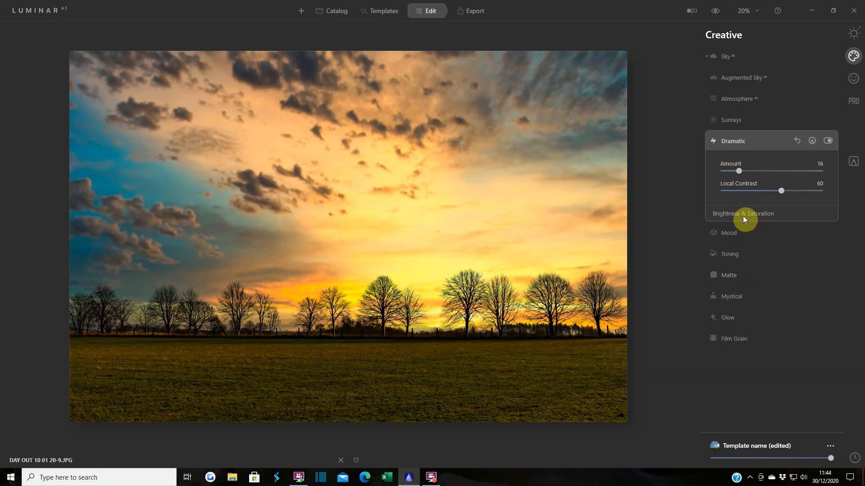
pyautogui.click(726, 140)
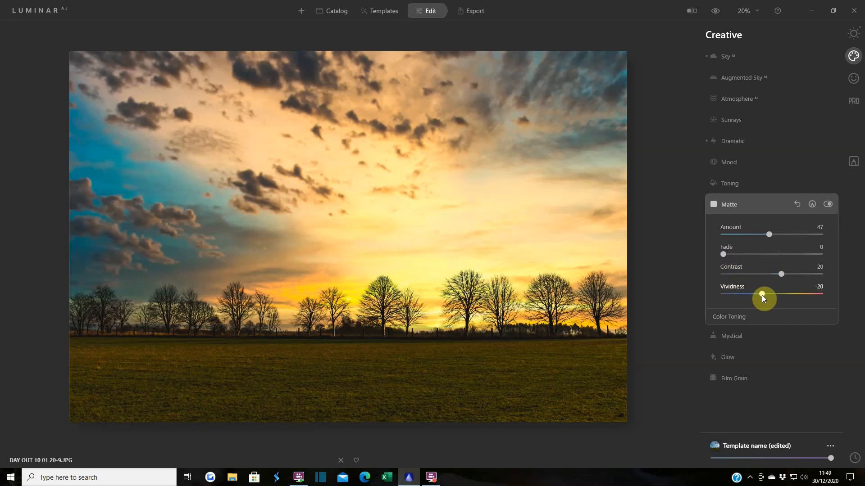
# Set the Matte effect's Vividness to 12 and its Amount to 19
pyautogui.moveTo(762, 295); pyautogui.dragTo(786, 296)
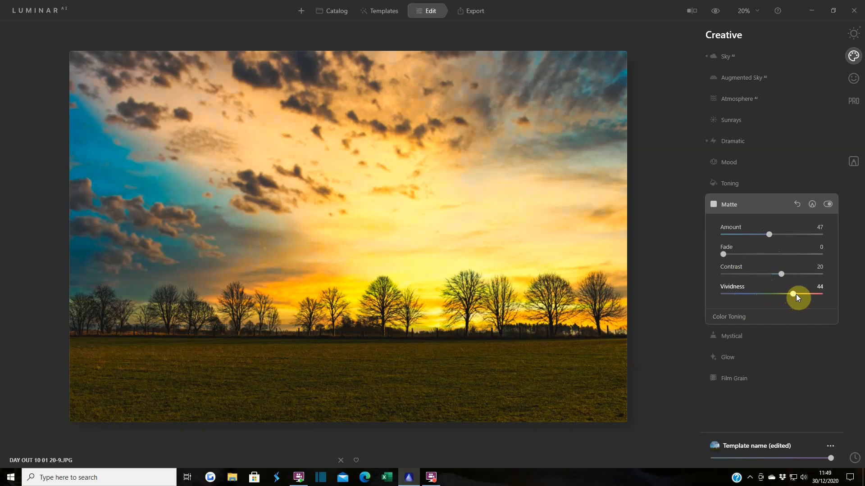
pyautogui.moveTo(796, 295); pyautogui.dragTo(791, 295)
pyautogui.moveTo(788, 296); pyautogui.dragTo(777, 295)
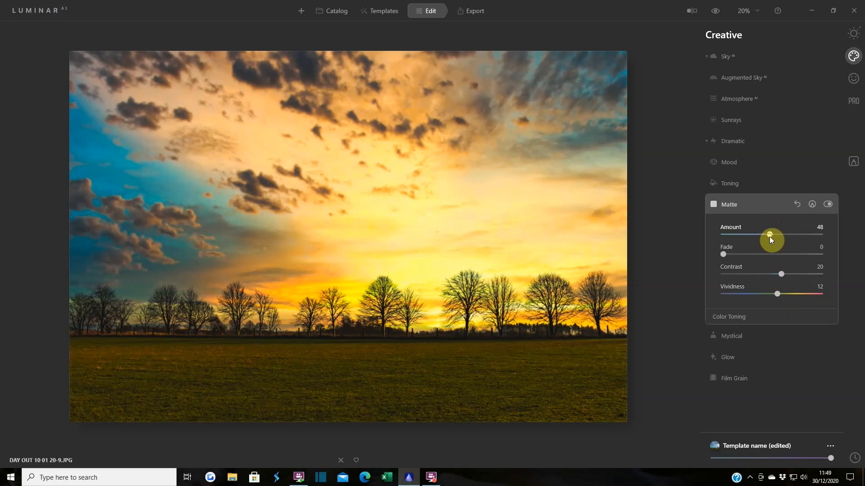
pyautogui.moveTo(759, 238); pyautogui.dragTo(742, 240)
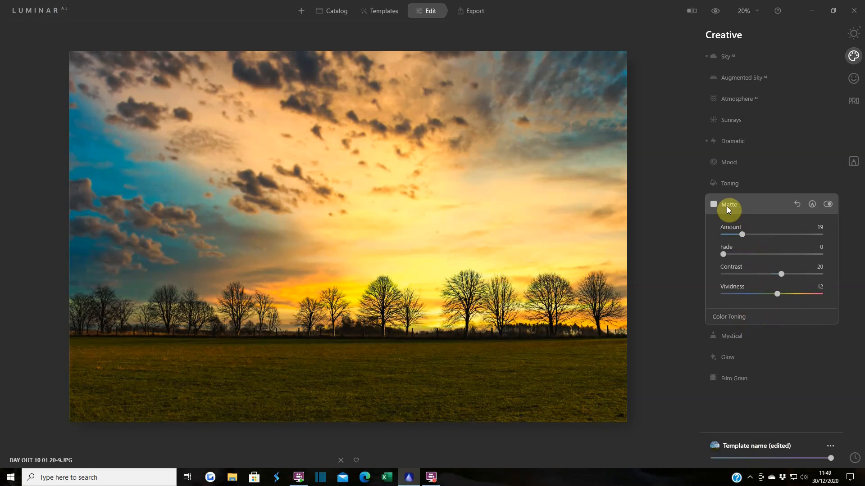
pyautogui.click(726, 206)
# Apply the Mystical effect with an Amount of 49 and compare the photo with and without it
pyautogui.click(734, 226)
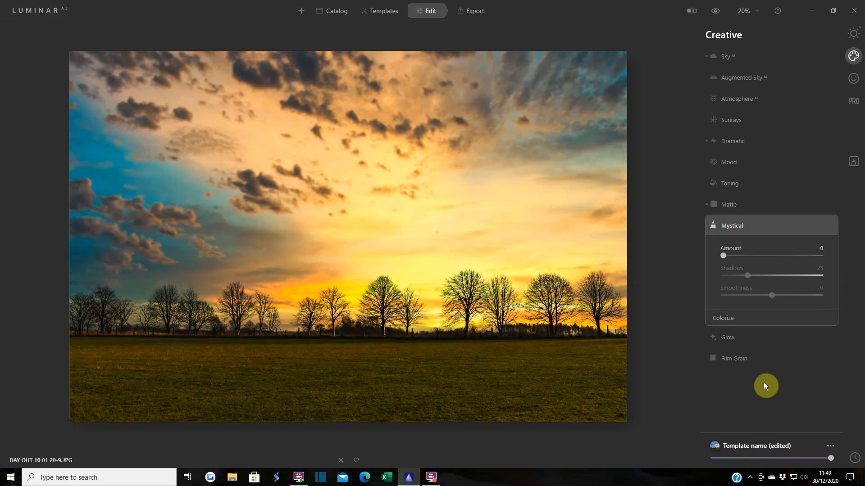
pyautogui.moveTo(724, 255); pyautogui.dragTo(773, 256)
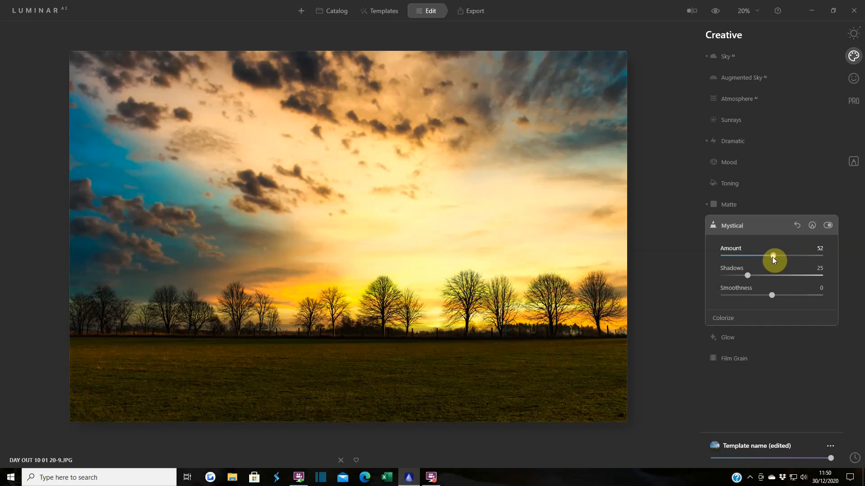
pyautogui.moveTo(772, 257); pyautogui.dragTo(770, 257)
pyautogui.click(828, 225)
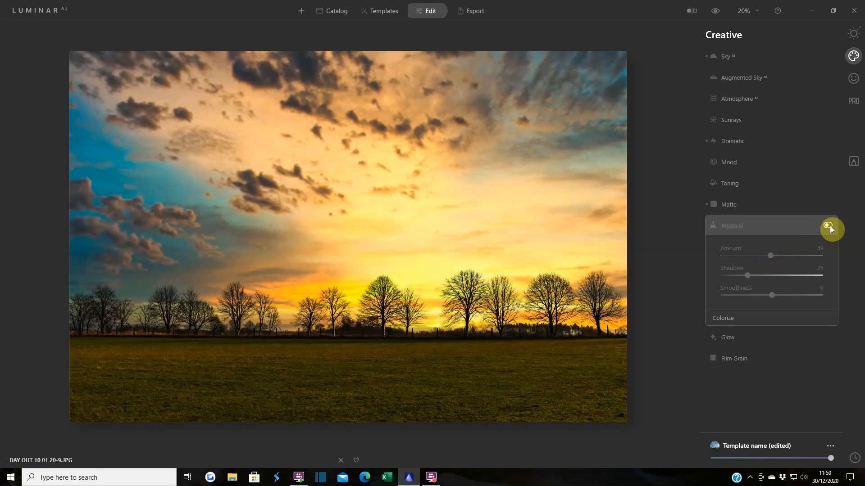
pyautogui.click(828, 226)
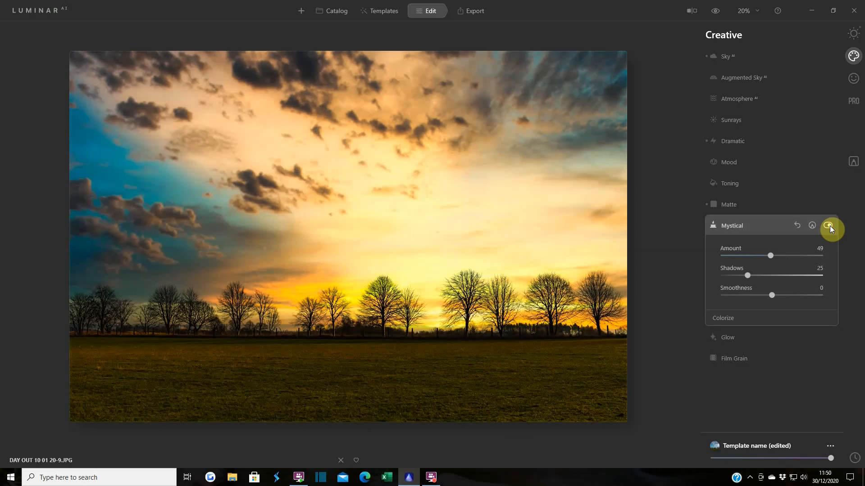
pyautogui.click(827, 225)
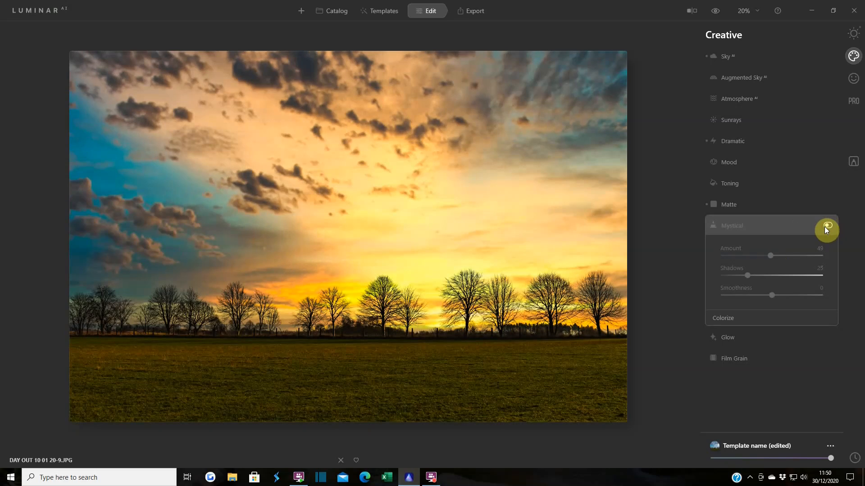
pyautogui.click(828, 226)
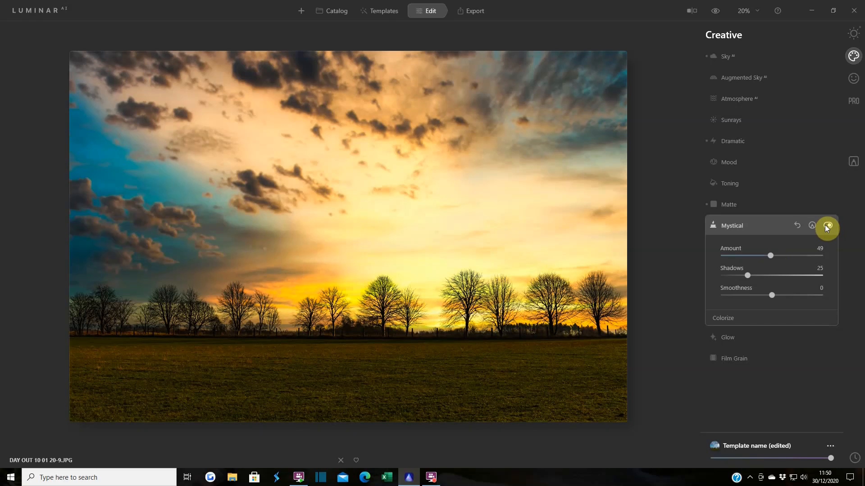
# Check the Mystical effect's contribution by switching it off and on again, and close its settings
pyautogui.click(826, 226)
pyautogui.click(828, 226)
pyautogui.click(732, 228)
pyautogui.click(854, 33)
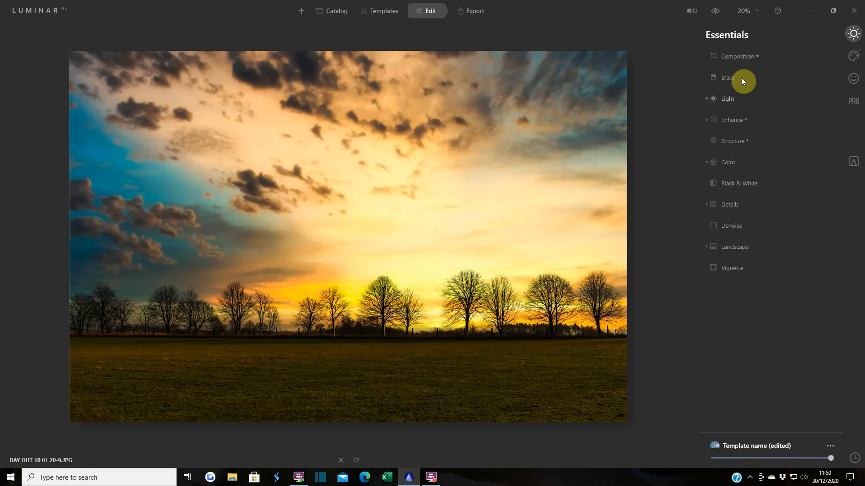
# Add the Rainbow 2 object to the sky with Augmented Sky
pyautogui.click(855, 56)
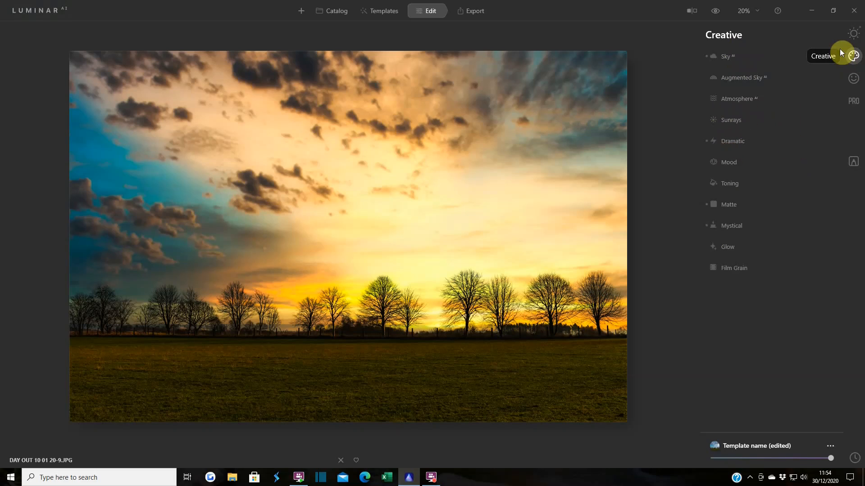
pyautogui.click(751, 78)
pyautogui.click(768, 101)
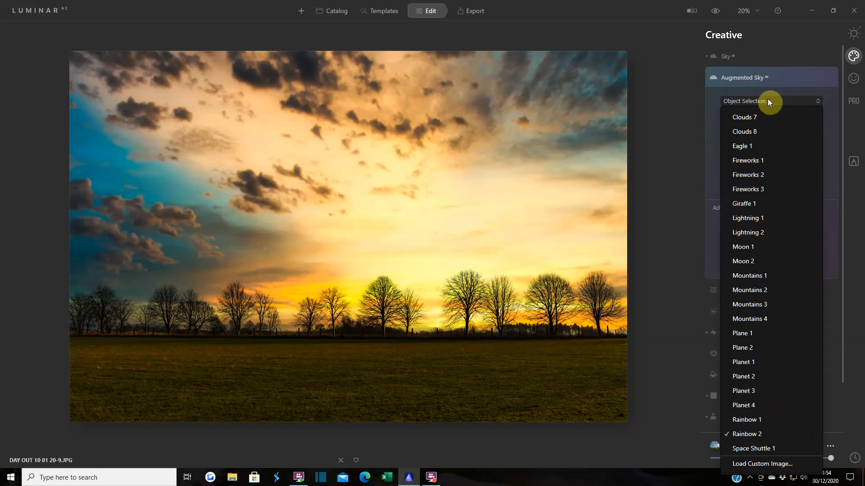
pyautogui.click(747, 434)
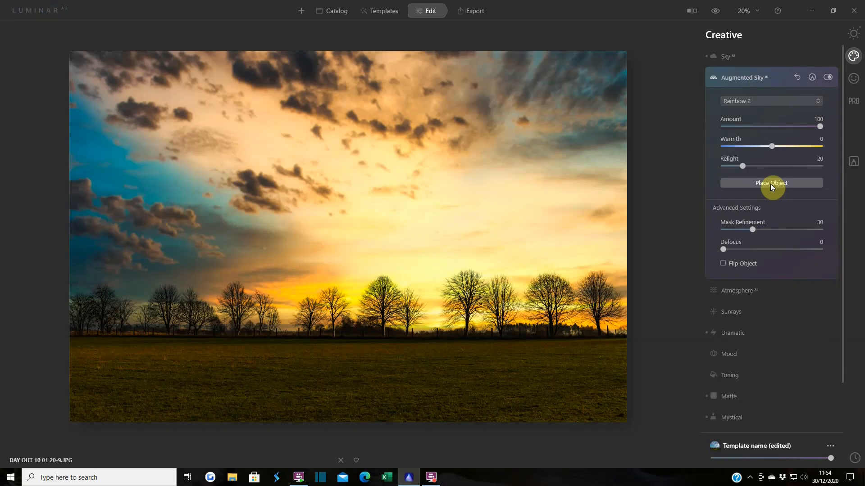
# Reposition the rainbow so only its right-hand arc shows over the dark clouds at the photo's left edge, ending at the trees
pyautogui.click(772, 184)
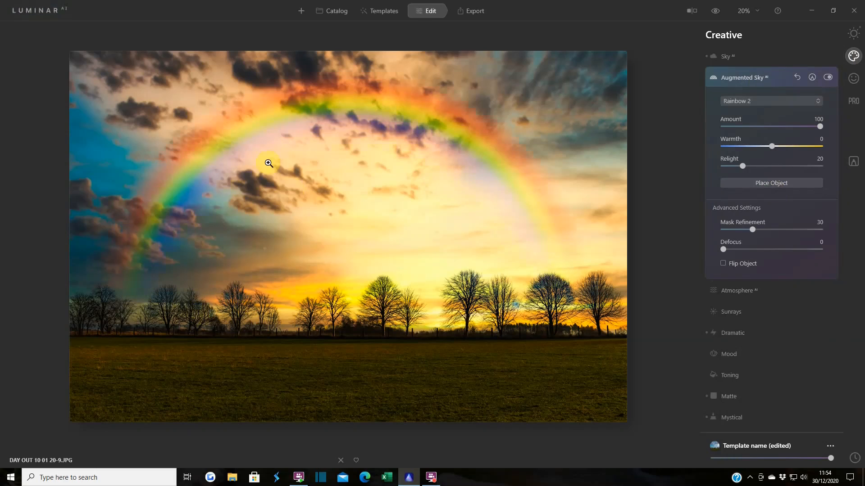
pyautogui.click(769, 183)
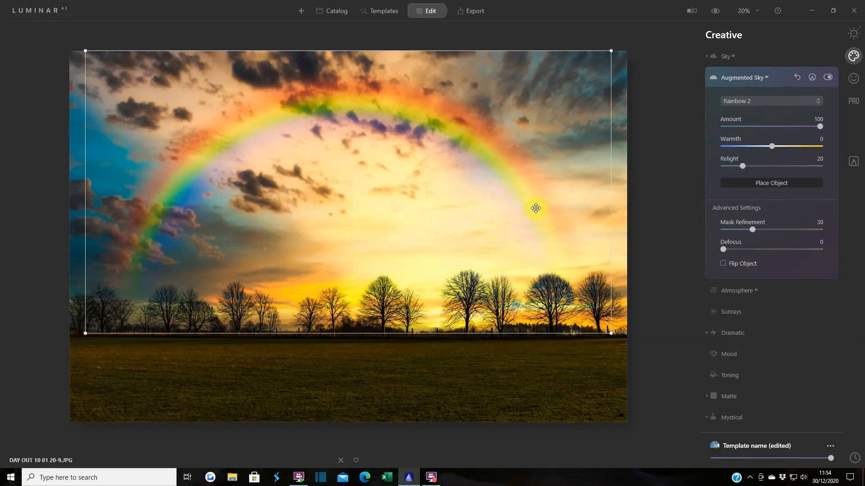
pyautogui.moveTo(536, 208); pyautogui.dragTo(231, 245)
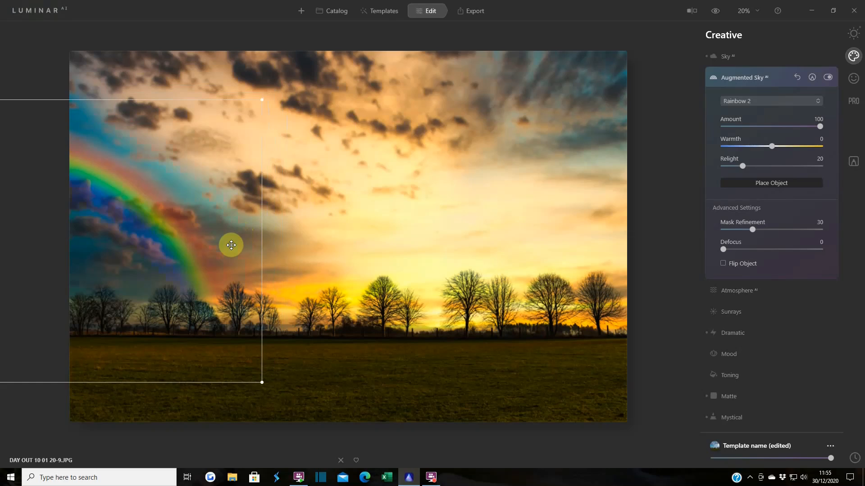
pyautogui.click(782, 183)
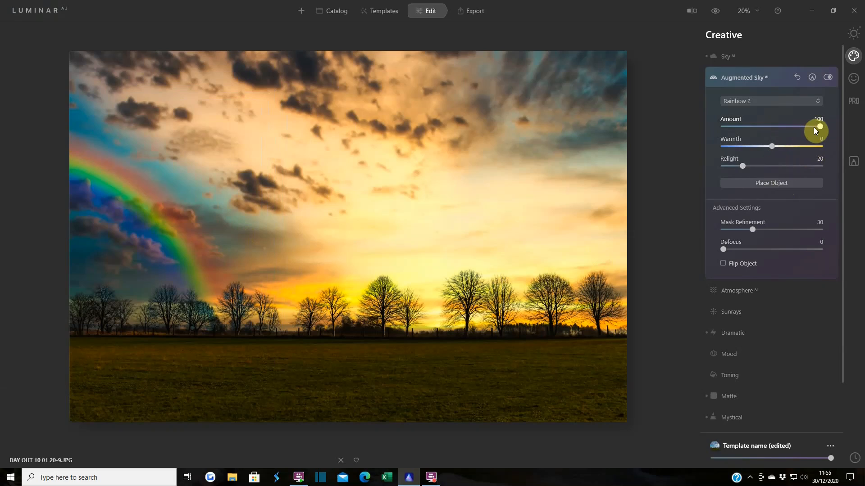
# Reduce the rainbow's Amount to 56 and compare the photo with and without it
pyautogui.moveTo(819, 128); pyautogui.dragTo(805, 130)
pyautogui.moveTo(805, 127); pyautogui.dragTo(791, 128)
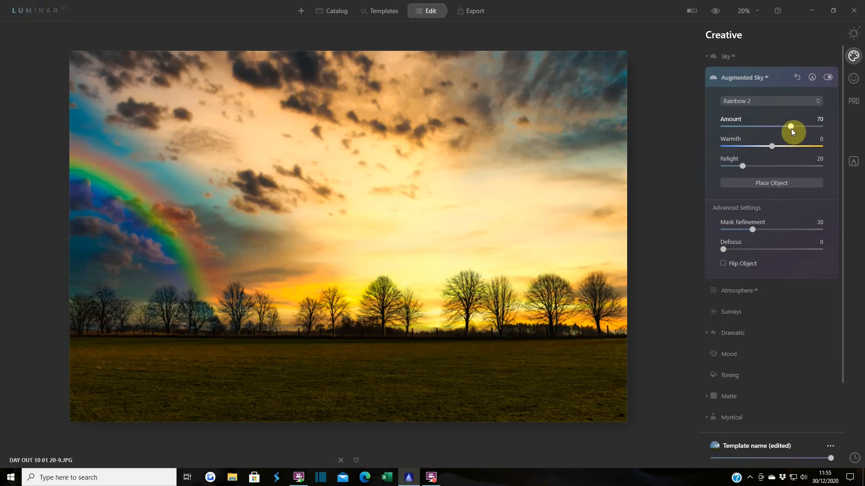
pyautogui.moveTo(792, 131); pyautogui.dragTo(779, 130)
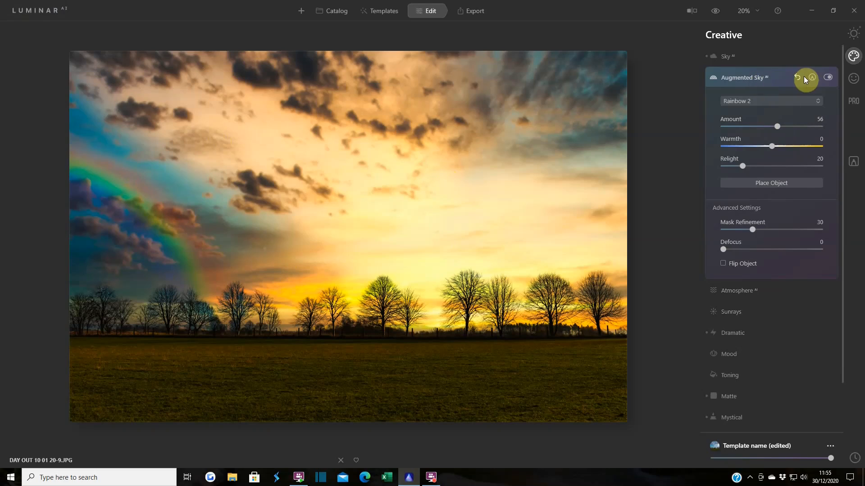
pyautogui.click(827, 78)
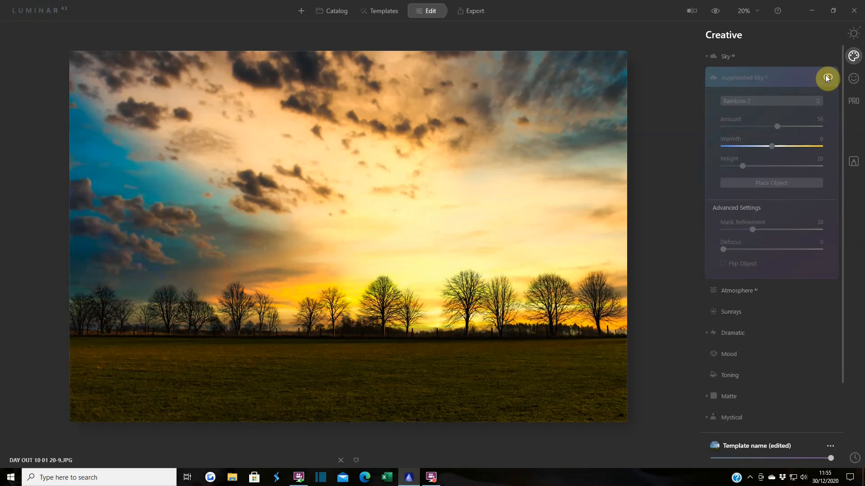
pyautogui.click(829, 78)
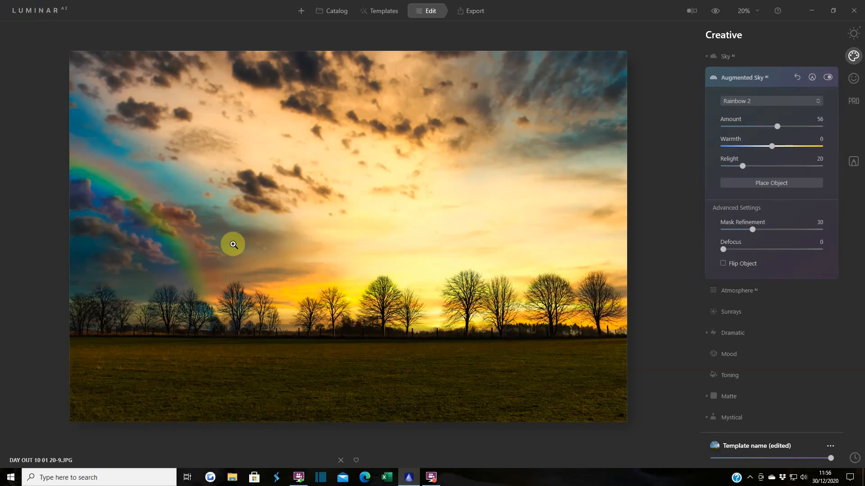
# Examine the tree branches against the replaced sky at 100% zoom across the horizon, and return to the full photo view
pyautogui.click(854, 35)
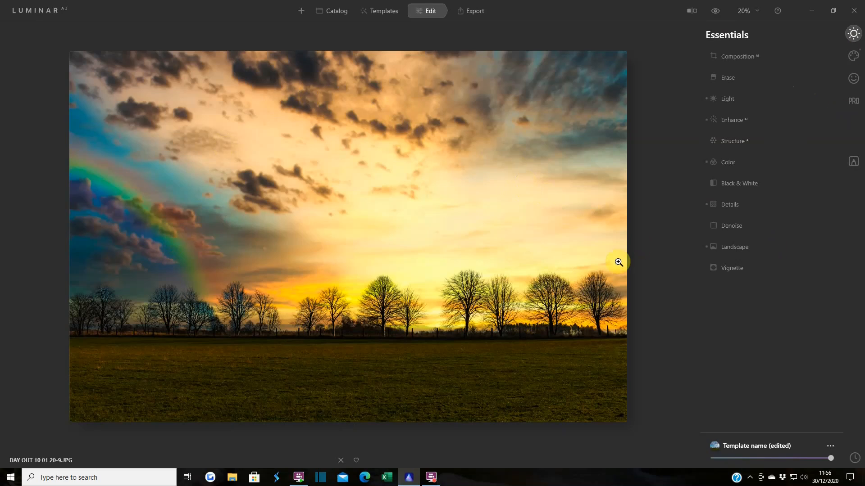
pyautogui.click(383, 308)
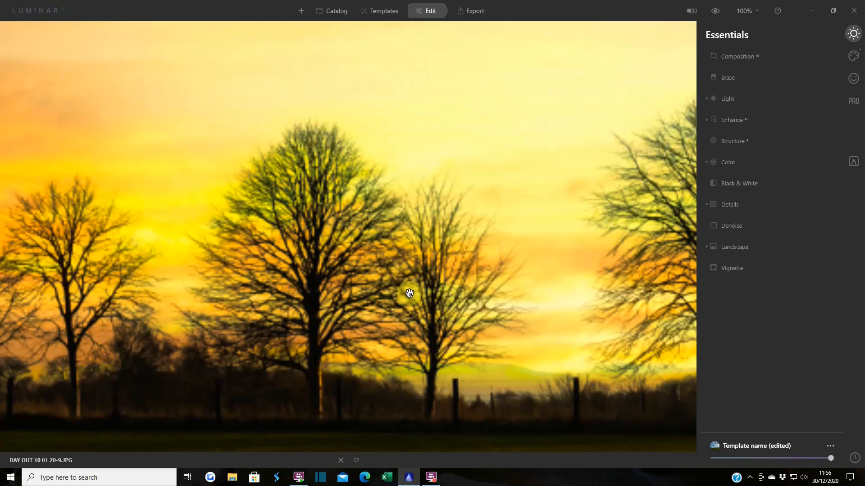
pyautogui.moveTo(599, 286); pyautogui.dragTo(270, 252)
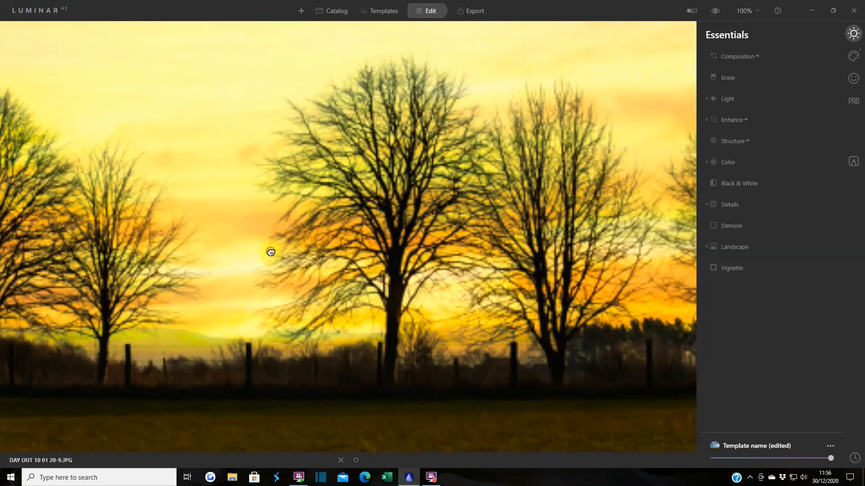
pyautogui.moveTo(461, 270); pyautogui.dragTo(245, 302)
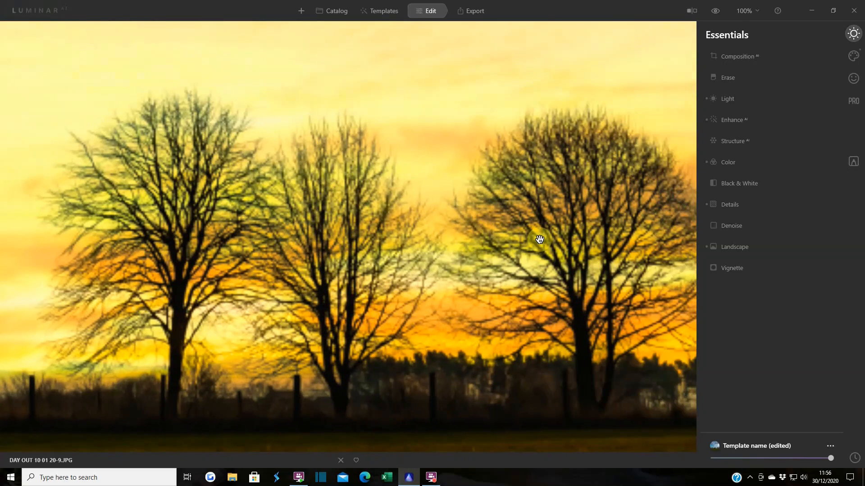
pyautogui.moveTo(405, 237); pyautogui.dragTo(513, 288)
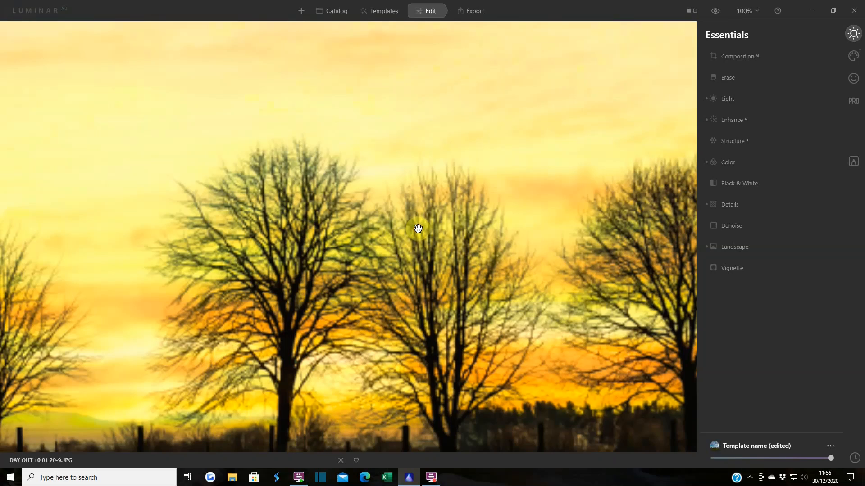
pyautogui.click(418, 228)
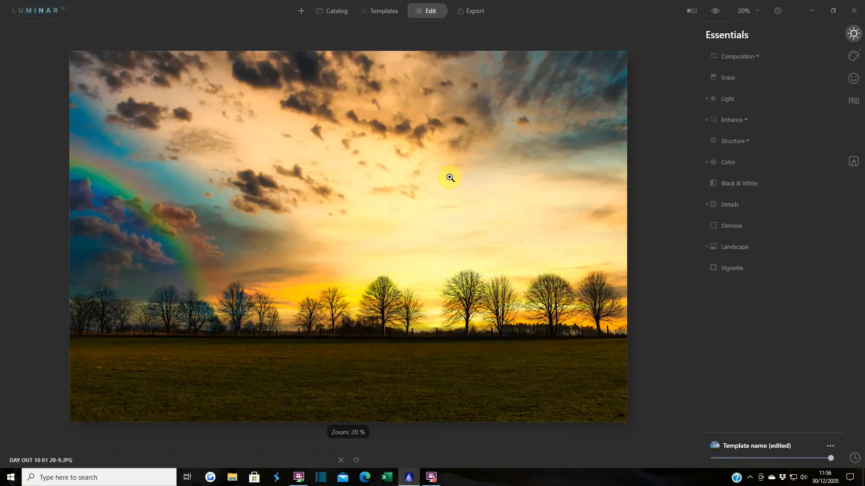